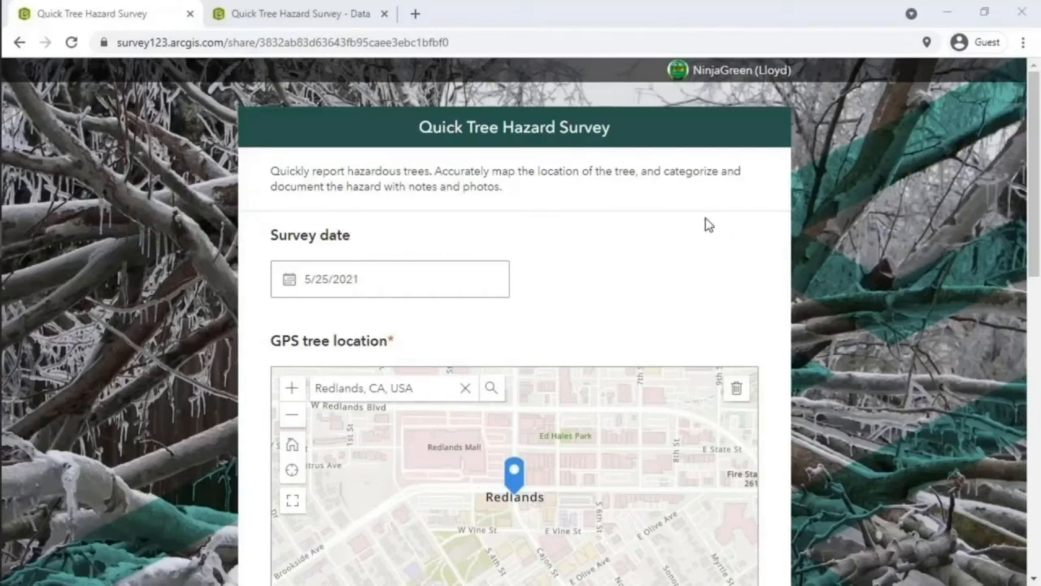
- Scroll the form down to the Photos field, then switch to the Quick Tree Hazard Survey - Data tab
{"action": "scroll", "coordinate": [671, 300], "scroll_direction": "down", "scroll_amount": 3}
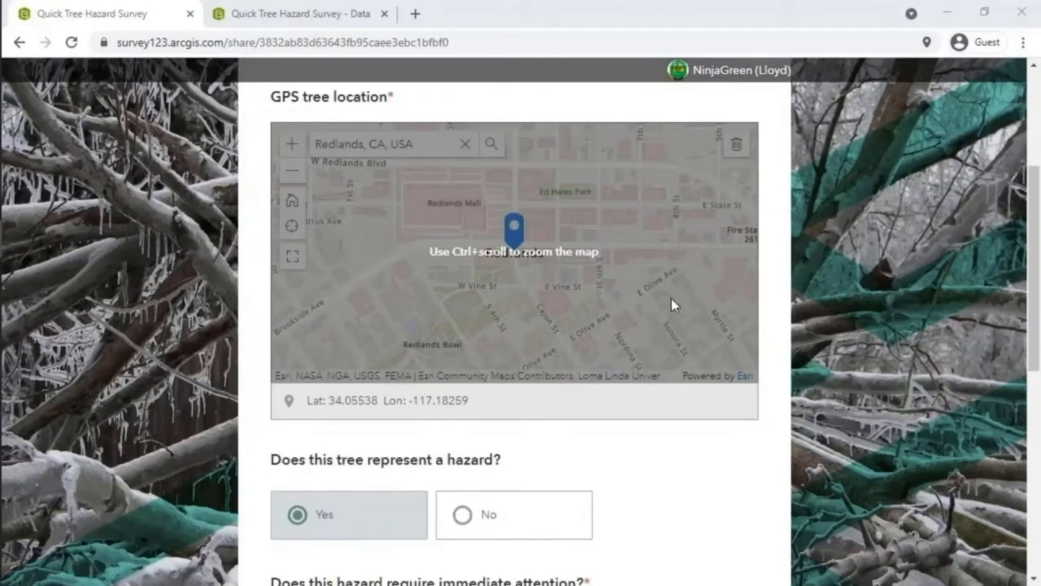
{"action": "scroll", "coordinate": [671, 304], "scroll_direction": "down", "scroll_amount": 6}
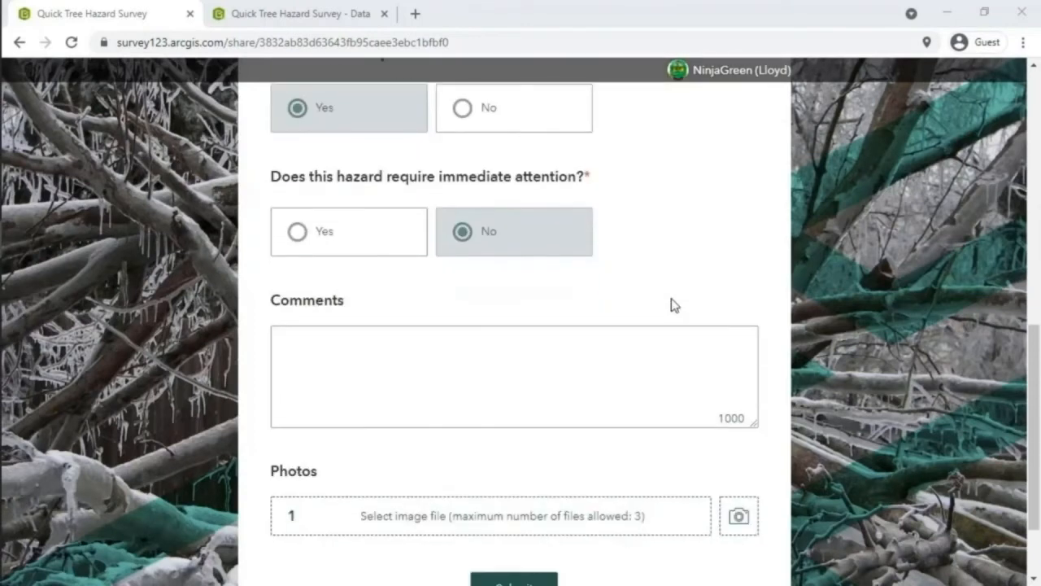
{"action": "left_click", "coordinate": [670, 413]}
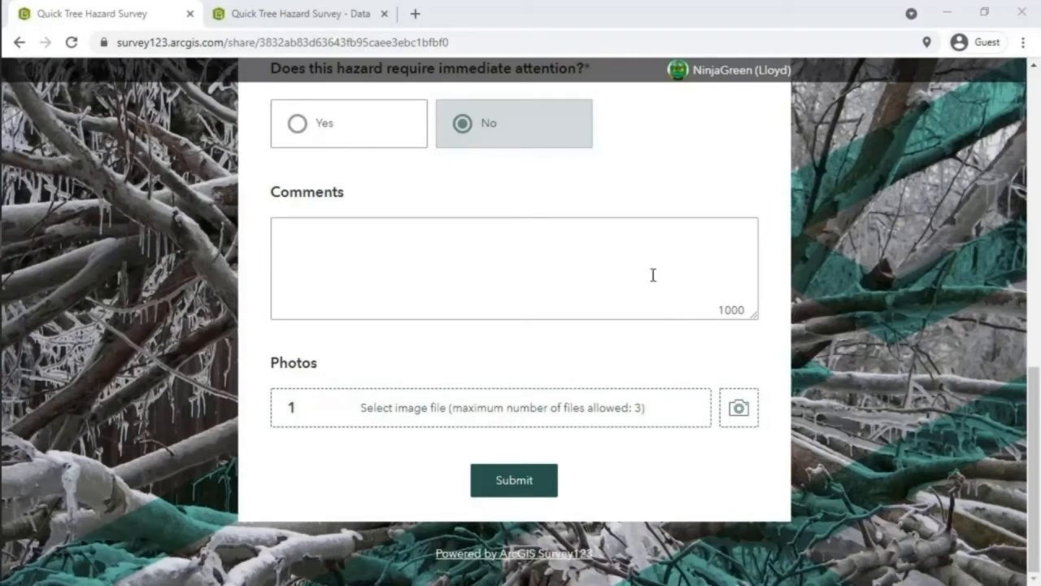
{"action": "left_click", "coordinate": [316, 17]}
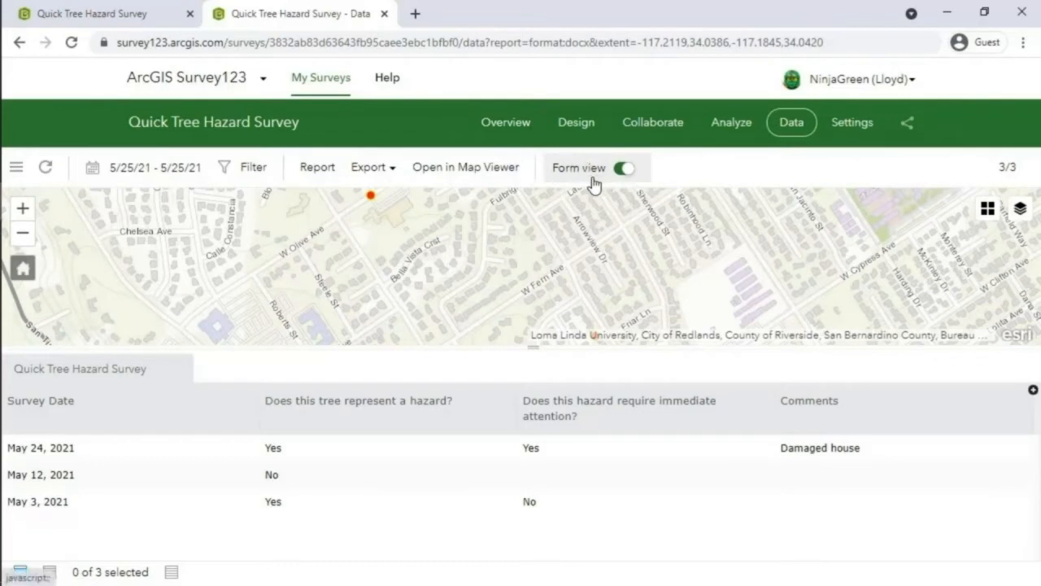
- Open the May 24, 2021 record, check its Photos, and bring up its report options
{"action": "left_click", "coordinate": [471, 449]}
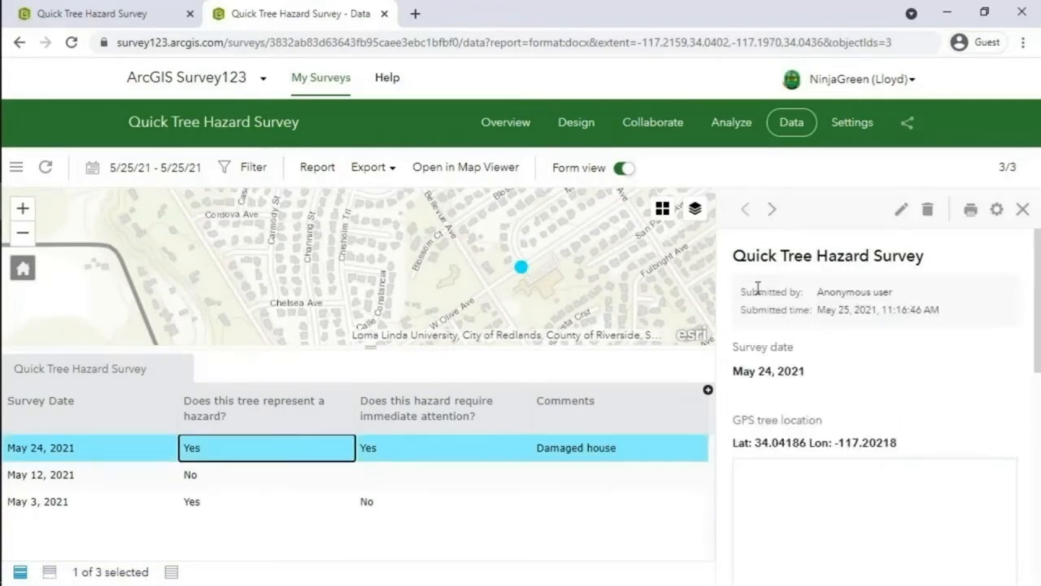
{"action": "scroll", "coordinate": [813, 372], "scroll_direction": "down", "scroll_amount": 10}
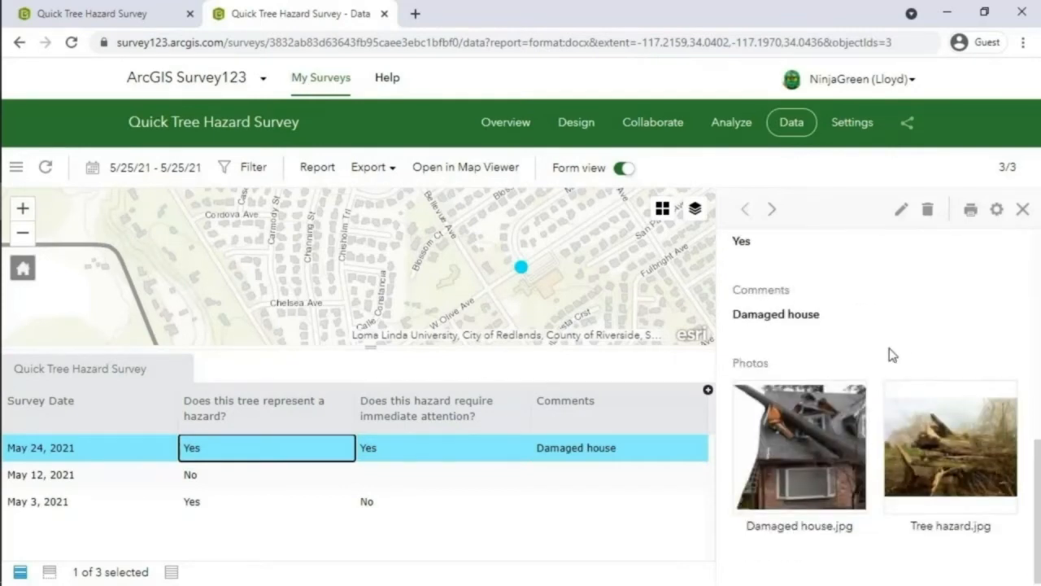
{"action": "scroll", "coordinate": [868, 335], "scroll_direction": "up", "scroll_amount": 10}
{"action": "left_click", "coordinate": [315, 169]}
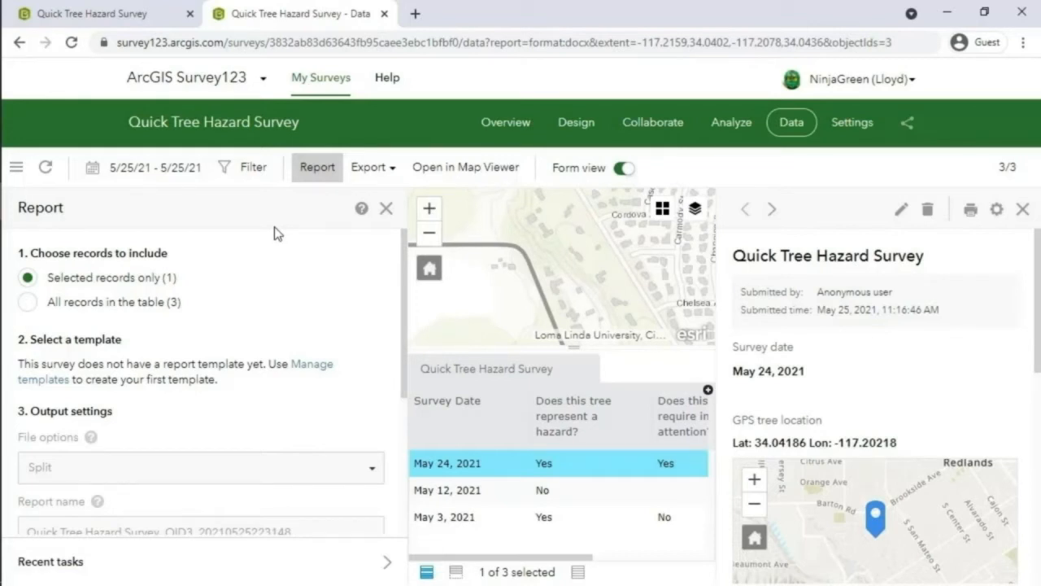
- Create a sample Individual record report template and download it to open in Word
{"action": "left_click", "coordinate": [310, 368]}
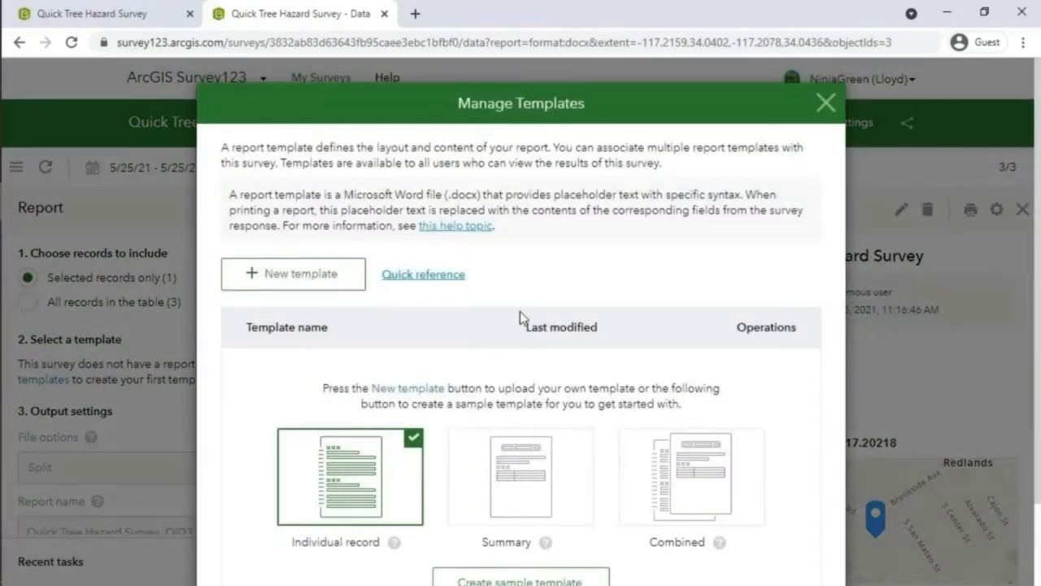
{"action": "scroll", "coordinate": [521, 310], "scroll_direction": "down", "scroll_amount": 2}
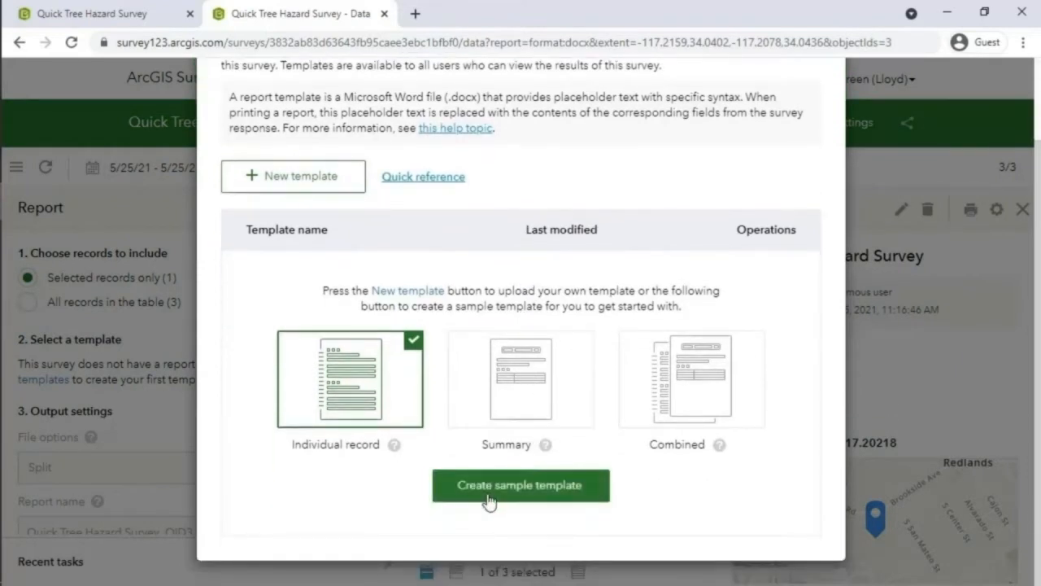
{"action": "left_click", "coordinate": [489, 498]}
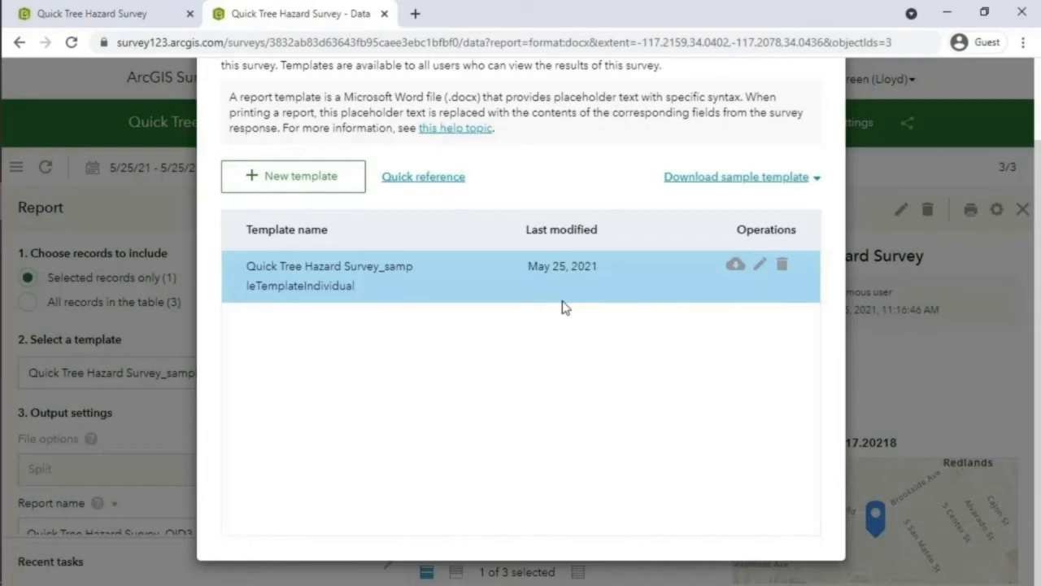
{"action": "left_click", "coordinate": [736, 270]}
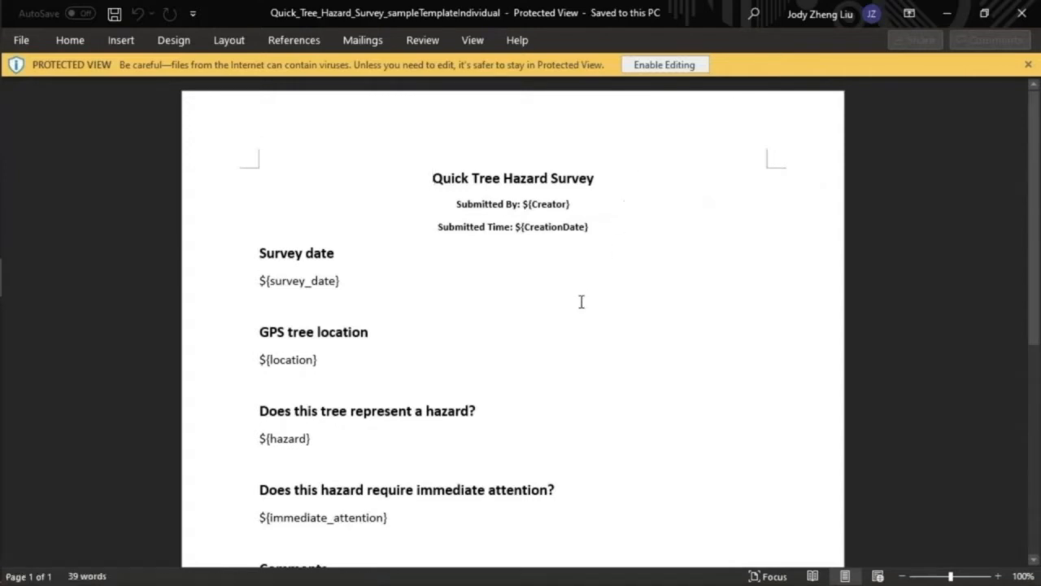
- Review the Word template down to the ${#photos} placeholder, then return to the browser
{"action": "scroll", "coordinate": [536, 343], "scroll_direction": "down", "scroll_amount": 1}
{"action": "scroll", "coordinate": [536, 343], "scroll_direction": "down", "scroll_amount": 3}
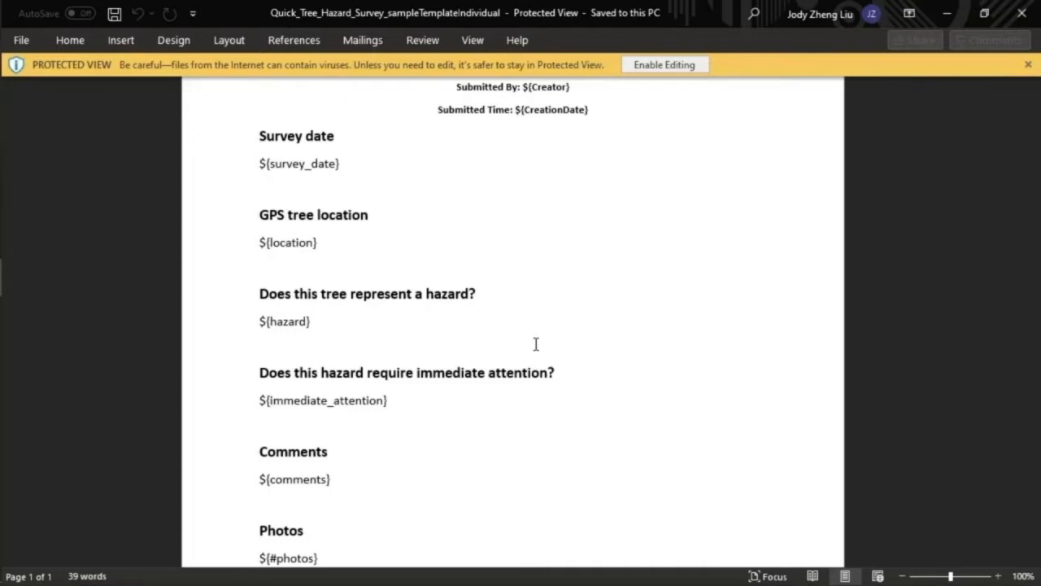
{"action": "key", "text": "alt+Tab"}
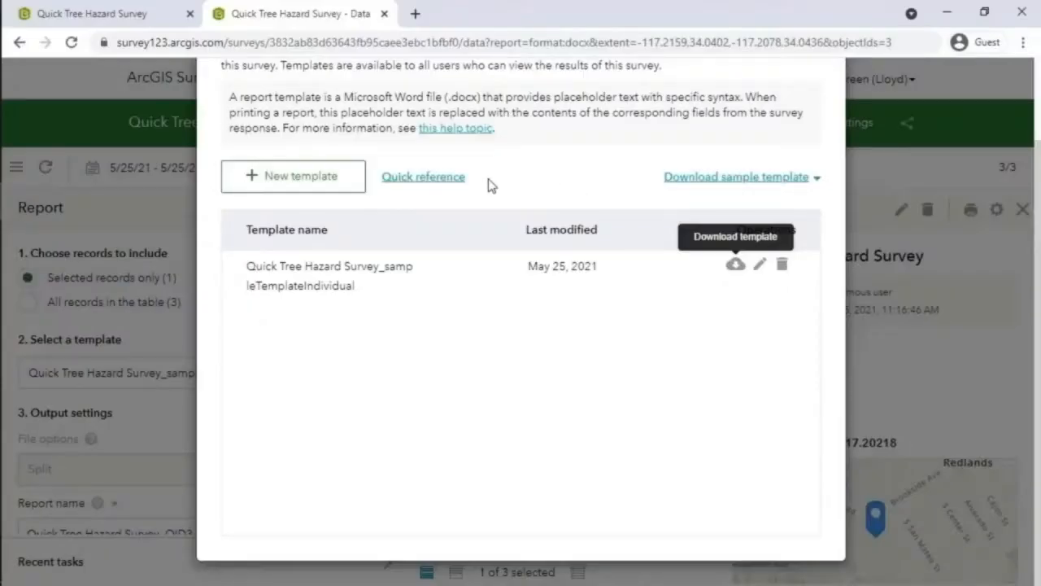
- Copy the ${$file | getValue:"" | size:400:300} photo syntax from the quick reference
{"action": "left_click", "coordinate": [447, 188]}
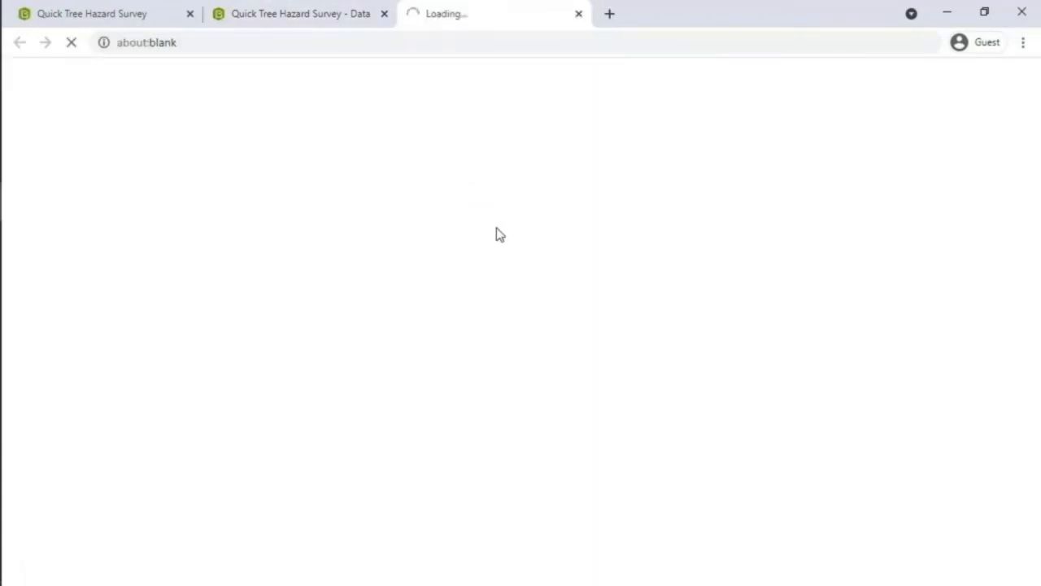
{"action": "scroll", "coordinate": [552, 215], "scroll_direction": "down", "scroll_amount": 3}
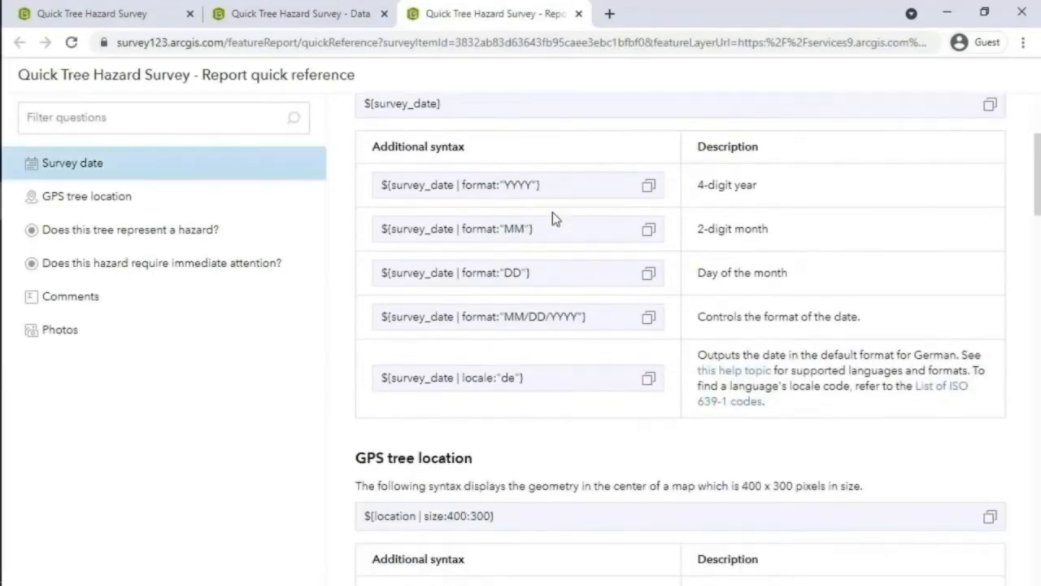
{"action": "scroll", "coordinate": [553, 218], "scroll_direction": "down", "scroll_amount": 1}
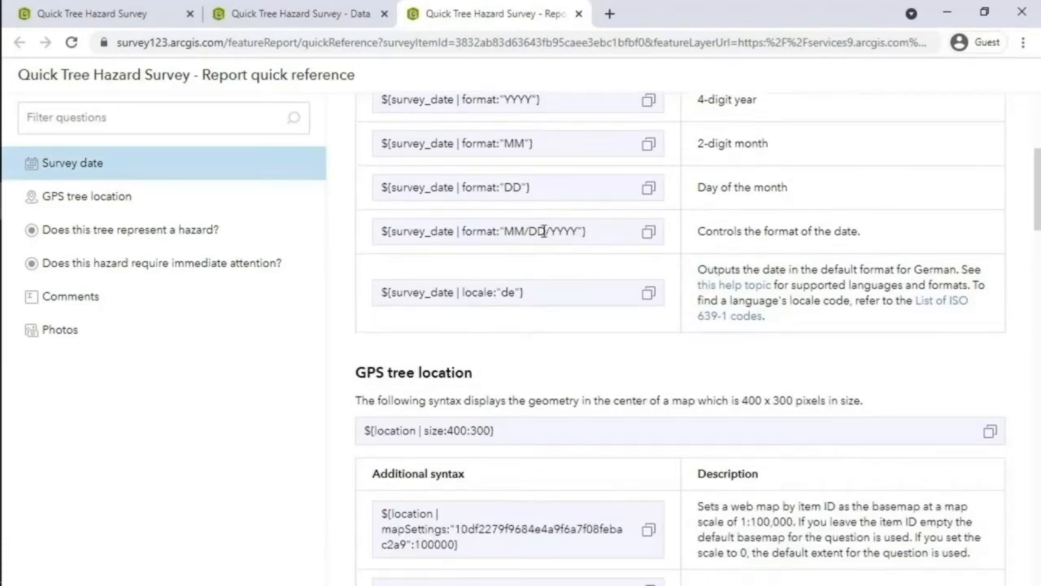
{"action": "scroll", "coordinate": [541, 234], "scroll_direction": "down", "scroll_amount": 5}
{"action": "scroll", "coordinate": [544, 240], "scroll_direction": "down", "scroll_amount": 1}
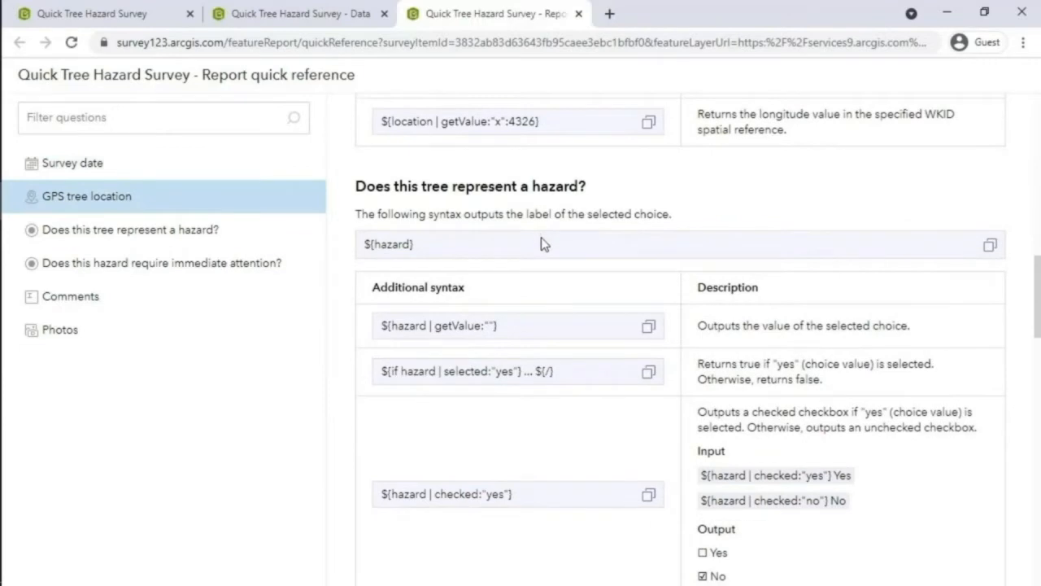
{"action": "scroll", "coordinate": [544, 252], "scroll_direction": "down", "scroll_amount": 4}
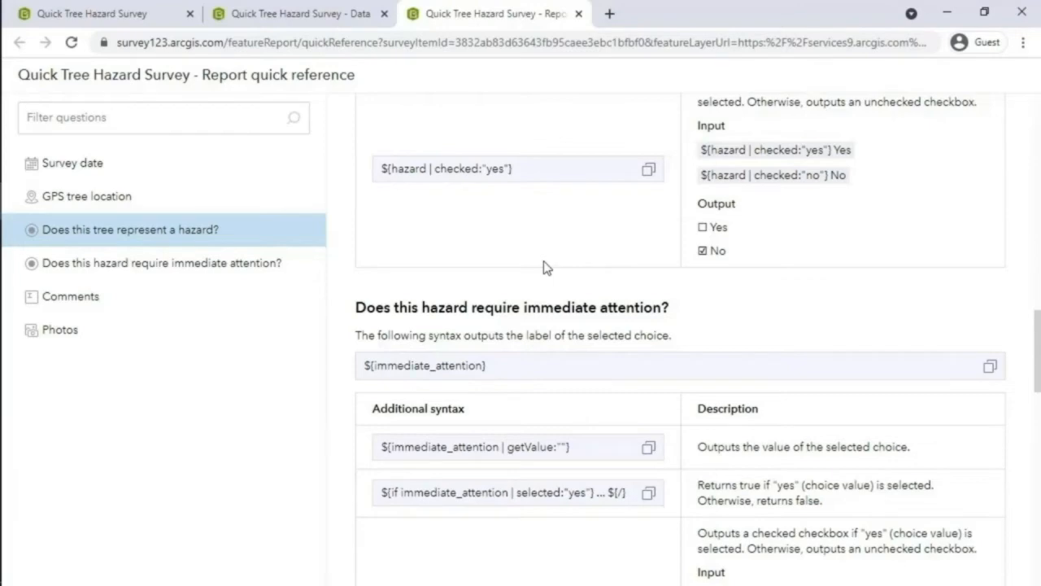
{"action": "scroll", "coordinate": [545, 267], "scroll_direction": "down", "scroll_amount": 4}
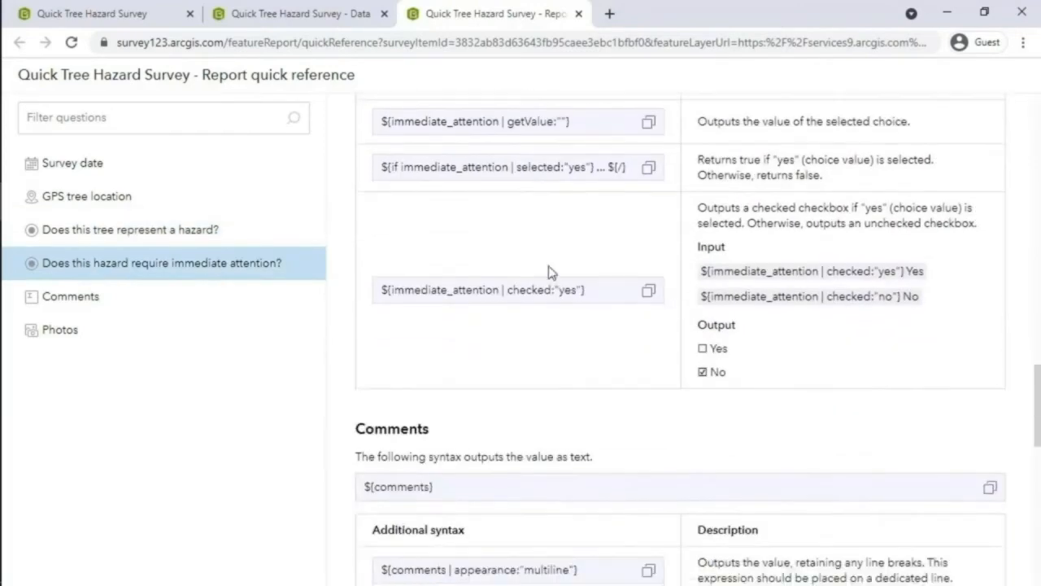
{"action": "scroll", "coordinate": [549, 271], "scroll_direction": "down", "scroll_amount": 6}
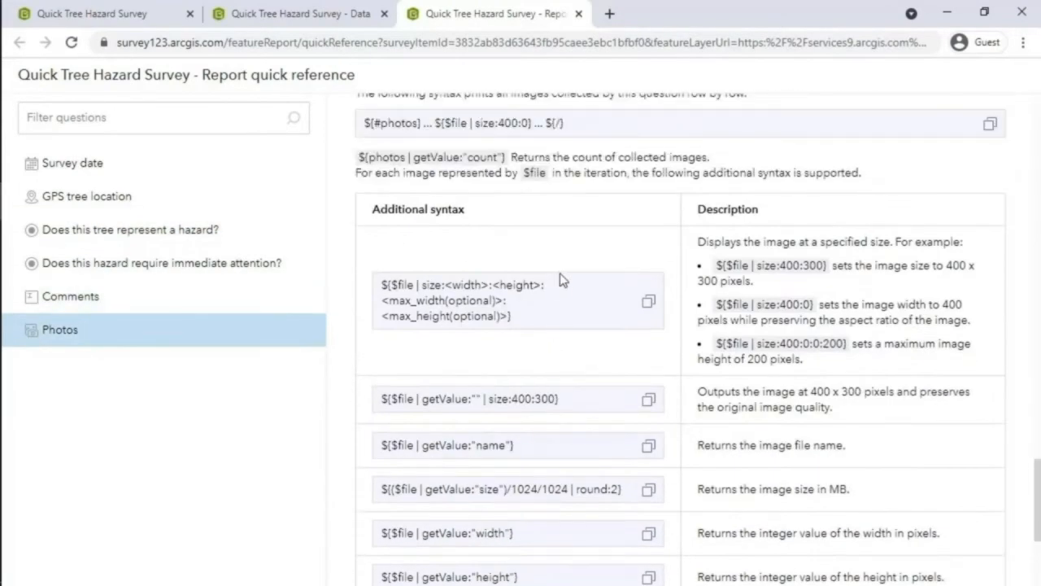
{"action": "left_click", "coordinate": [648, 398]}
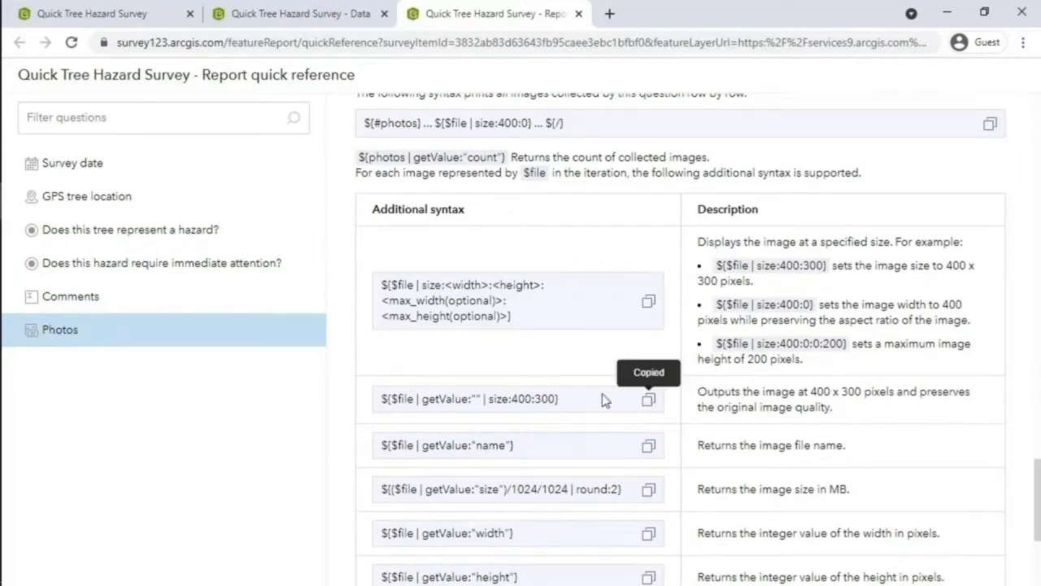
{"action": "left_click", "coordinate": [33, 241]}
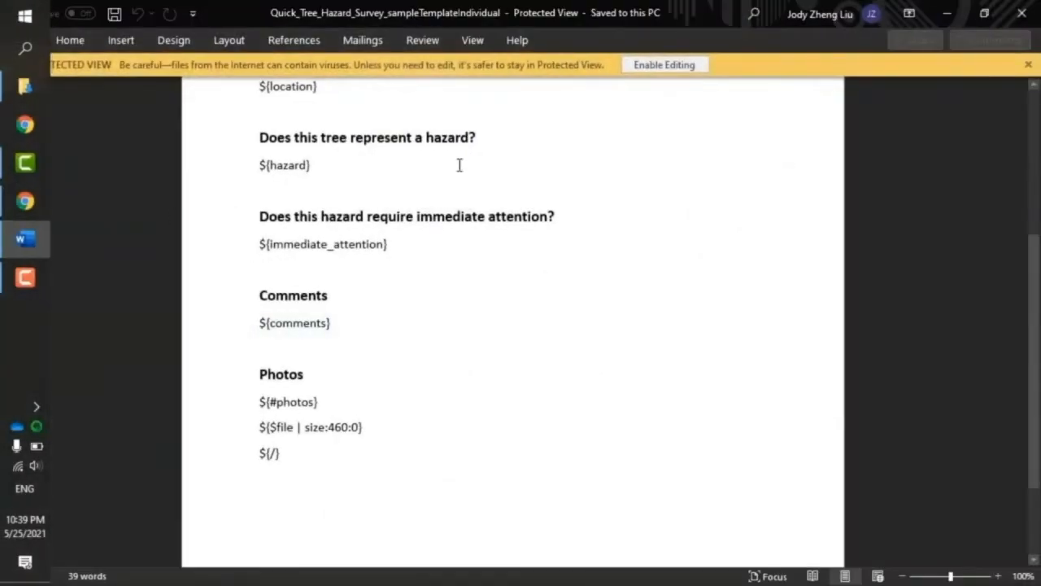
- Enable editing and replace the photo placeholder line with the copied size:400:300 syntax
{"action": "left_click", "coordinate": [664, 64]}
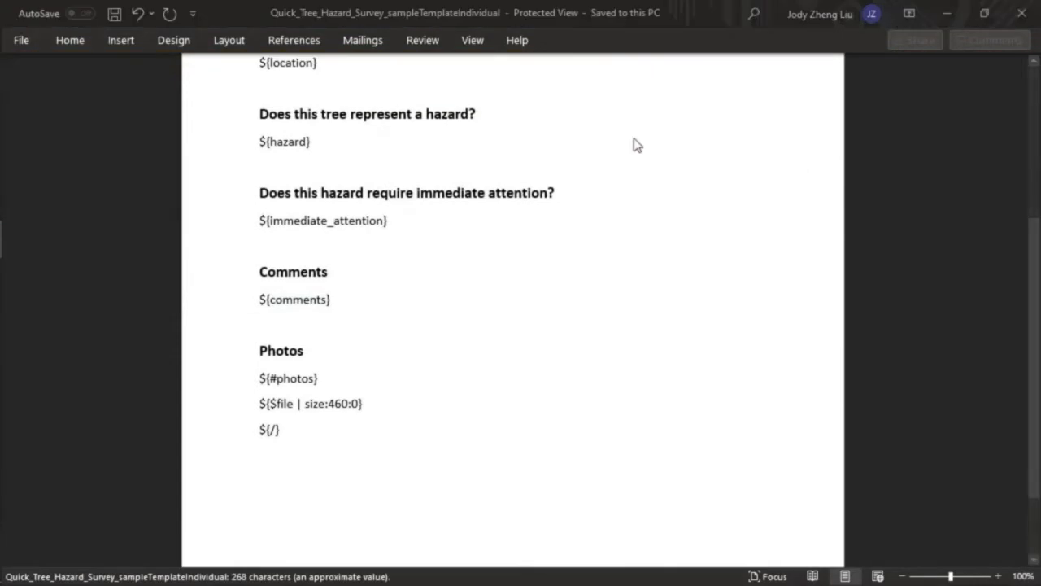
{"action": "scroll", "coordinate": [426, 323], "scroll_direction": "down", "scroll_amount": 5}
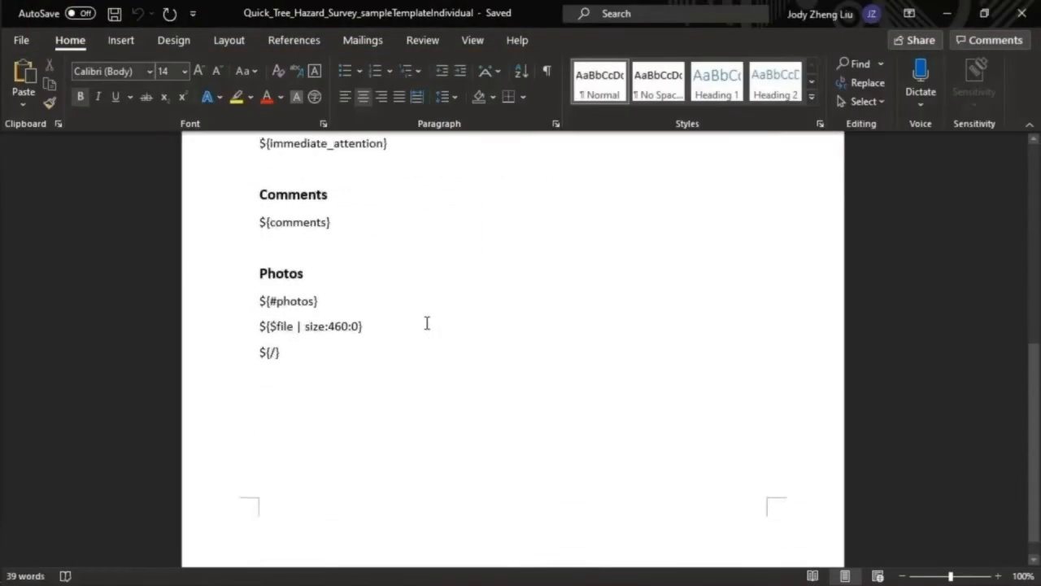
{"action": "scroll", "coordinate": [427, 323], "scroll_direction": "down", "scroll_amount": 1}
{"action": "left_click_drag", "start_coordinate": [375, 304], "coordinate": [262, 306]}
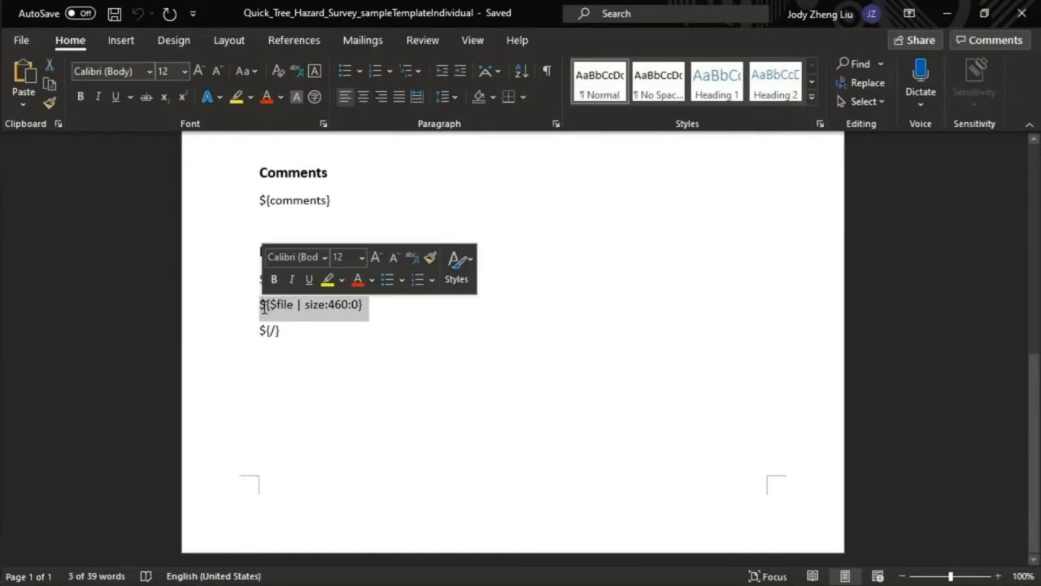
{"action": "key", "text": "ctrl+v"}
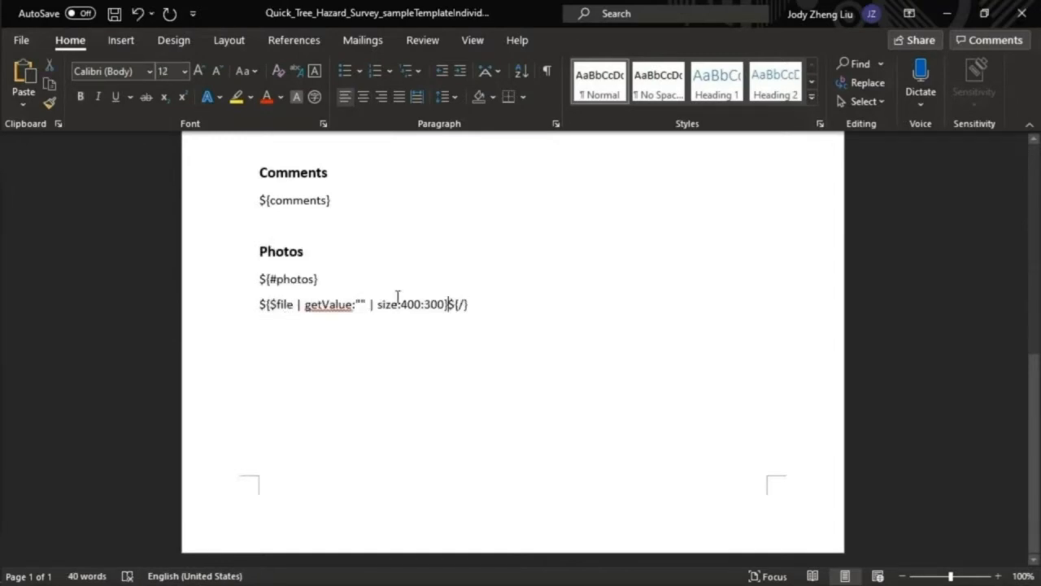
{"action": "key", "text": "Return"}
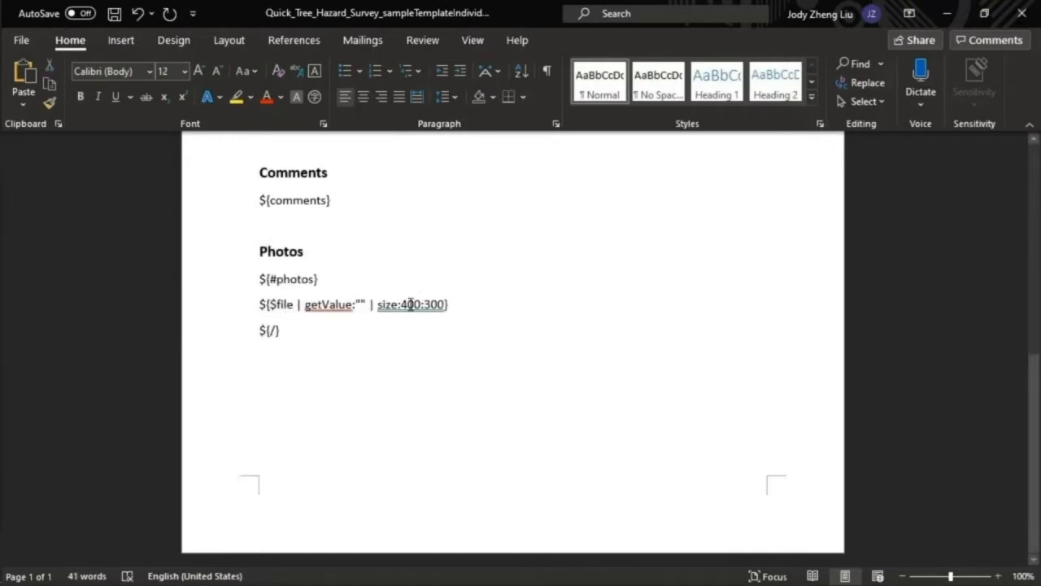
- Change the photo size to 600:400 and save the template locally
{"action": "left_click", "coordinate": [409, 305]}
{"action": "key", "text": "BackSpace"}
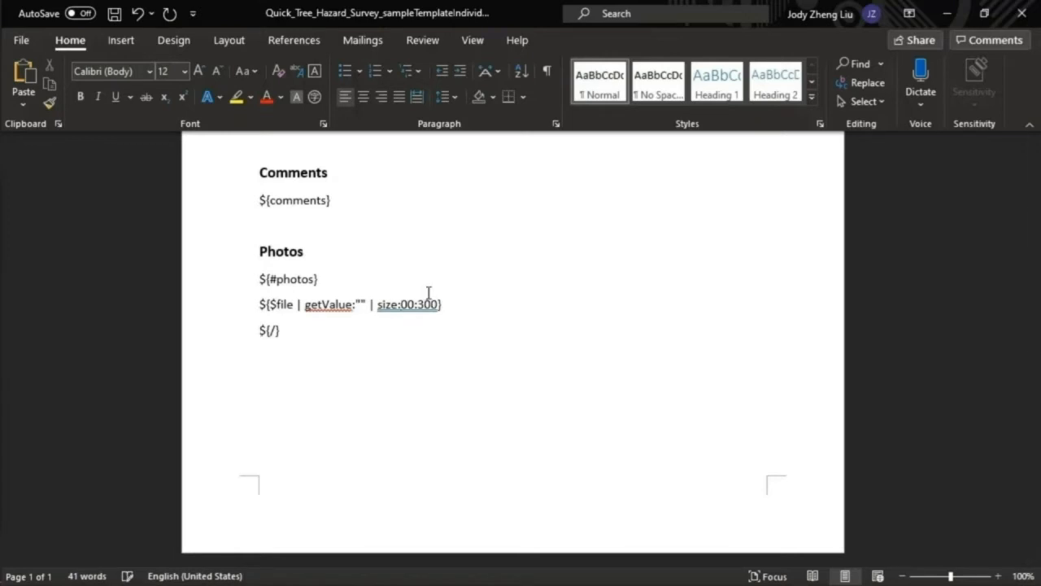
{"action": "type", "text": "6"}
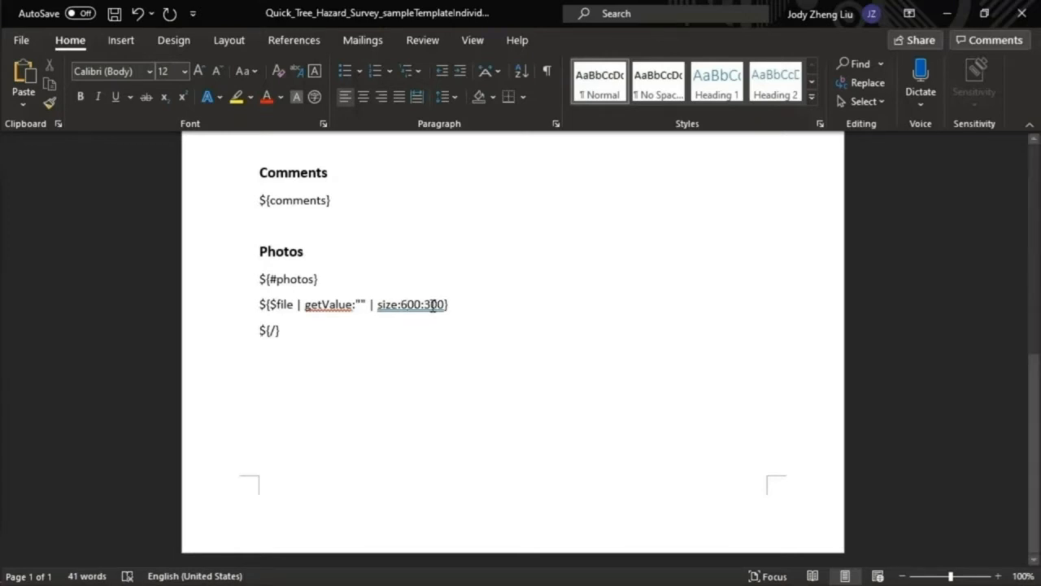
{"action": "left_click", "coordinate": [433, 304]}
{"action": "key", "text": "BackSpace"}
{"action": "type", "text": "4"}
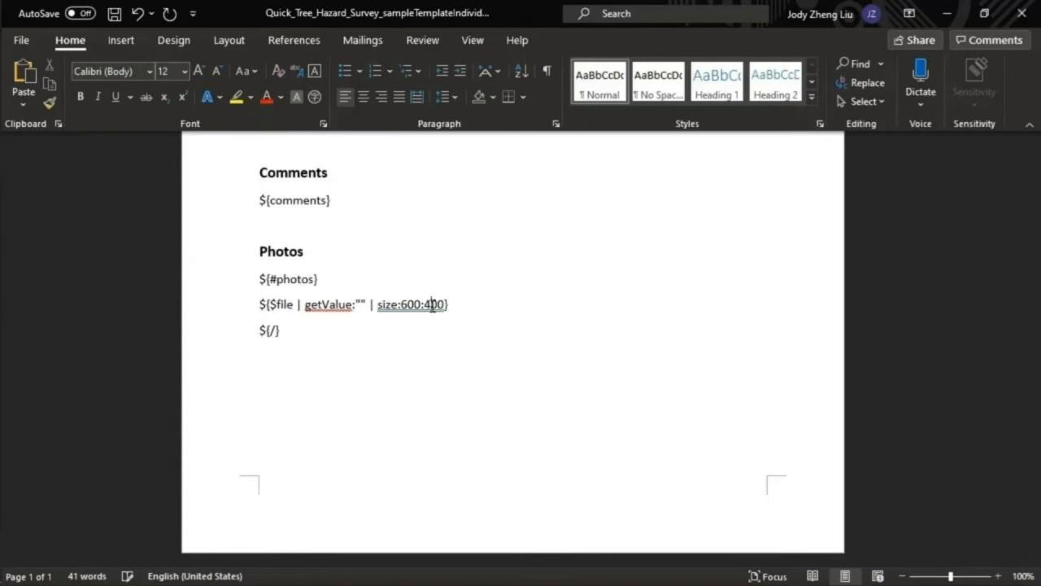
{"action": "key", "text": "ctrl+s"}
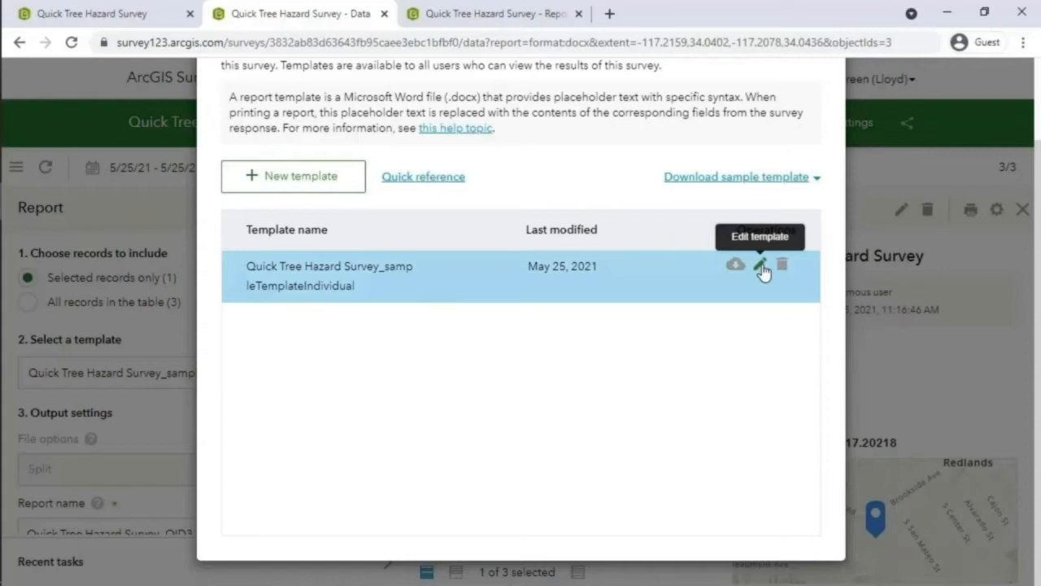
- Replace the sampleTemplateIndividual template with the updated .docx from Downloads and save it
{"action": "left_click", "coordinate": [758, 263]}
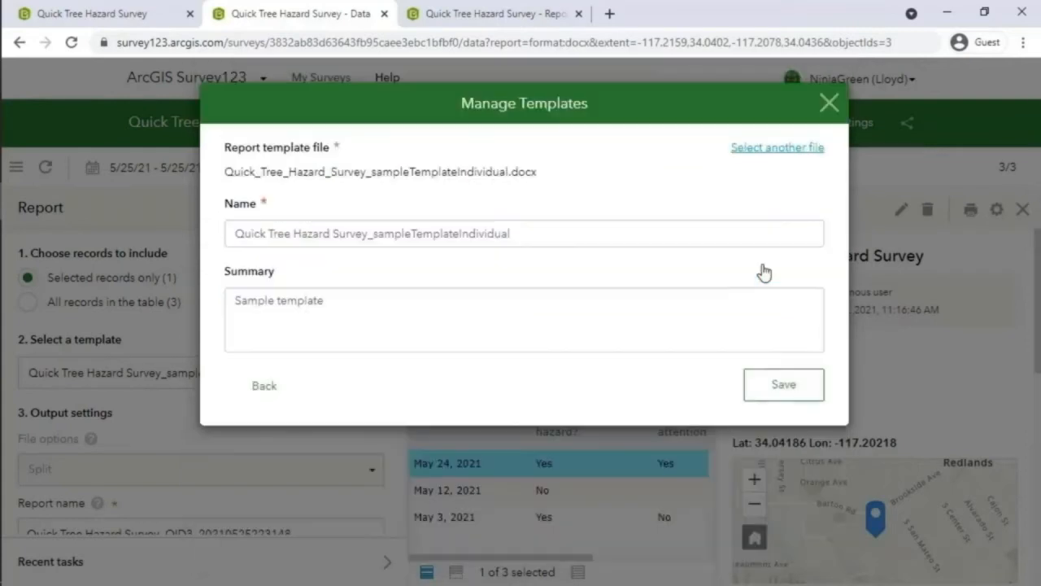
{"action": "left_click", "coordinate": [735, 147]}
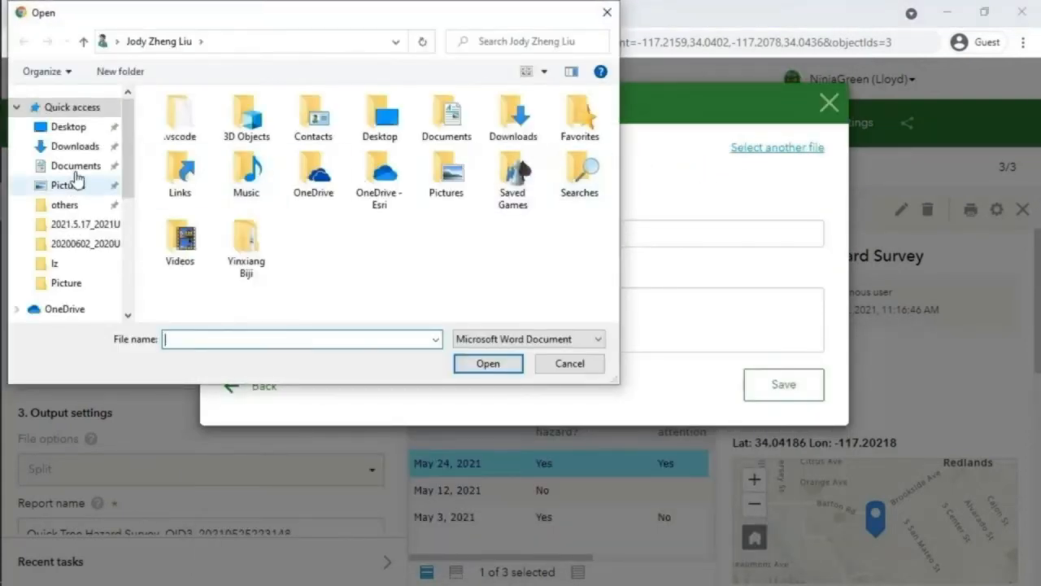
{"action": "left_click", "coordinate": [87, 150]}
{"action": "double_click", "coordinate": [258, 132]}
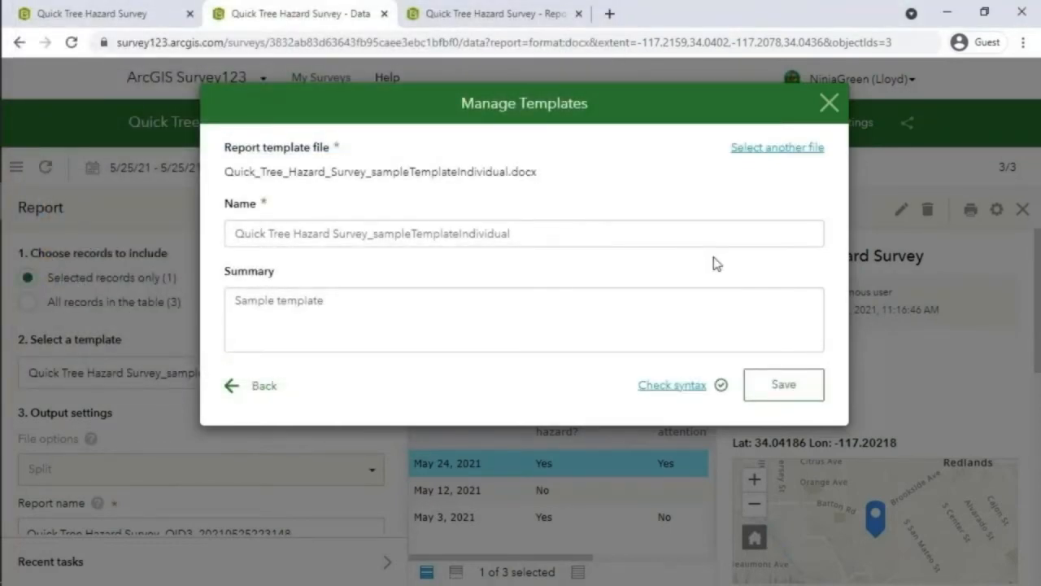
{"action": "left_click", "coordinate": [779, 392]}
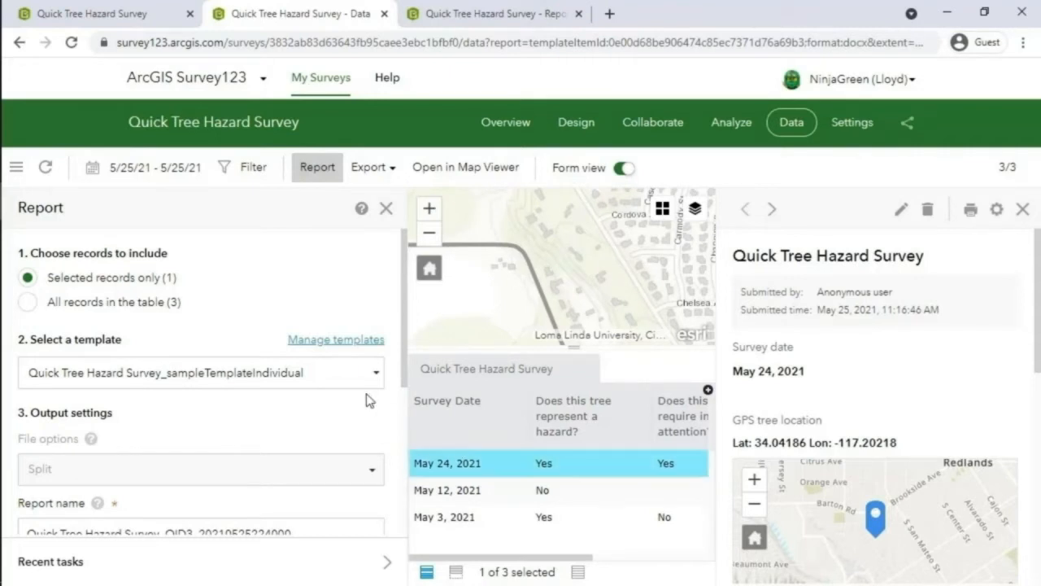
- Reselect the sample template and preview a sample report for the record
{"action": "scroll", "coordinate": [282, 255], "scroll_direction": "down", "scroll_amount": 1}
{"action": "scroll", "coordinate": [281, 269], "scroll_direction": "down", "scroll_amount": 1}
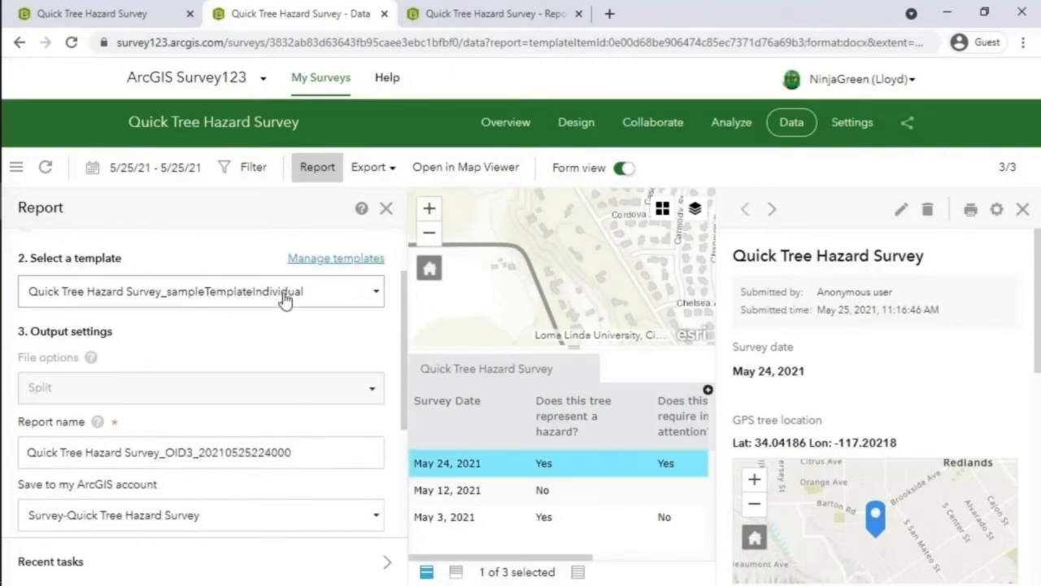
{"action": "left_click", "coordinate": [284, 291]}
{"action": "left_click", "coordinate": [252, 329]}
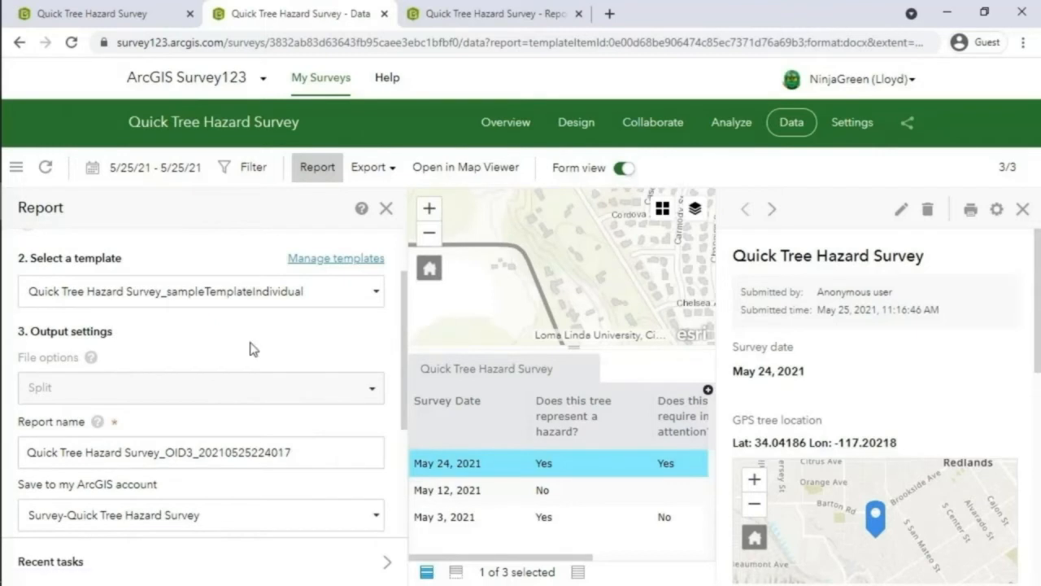
{"action": "scroll", "coordinate": [251, 327], "scroll_direction": "down", "scroll_amount": 3}
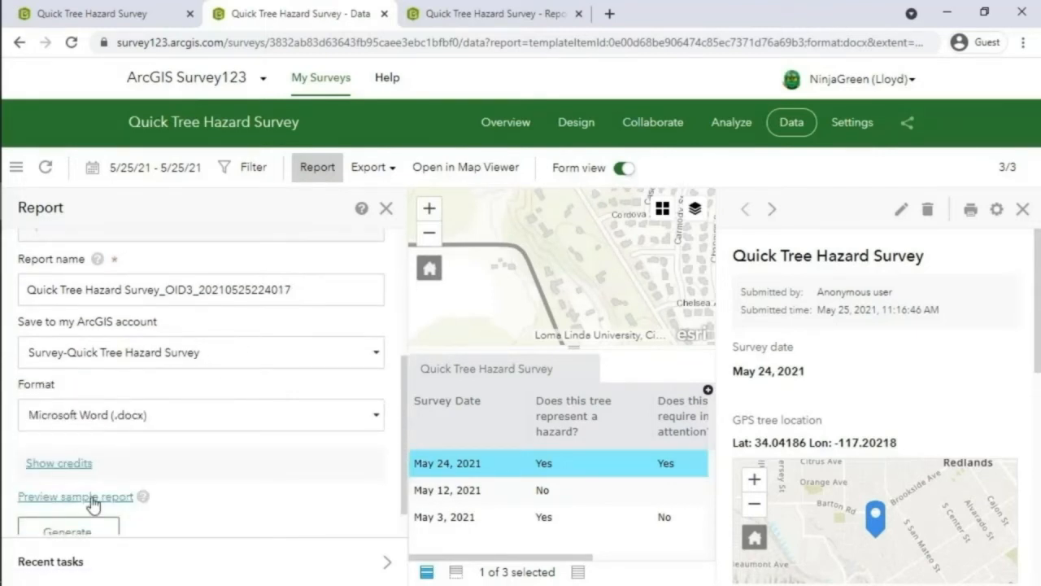
{"action": "left_click", "coordinate": [90, 497]}
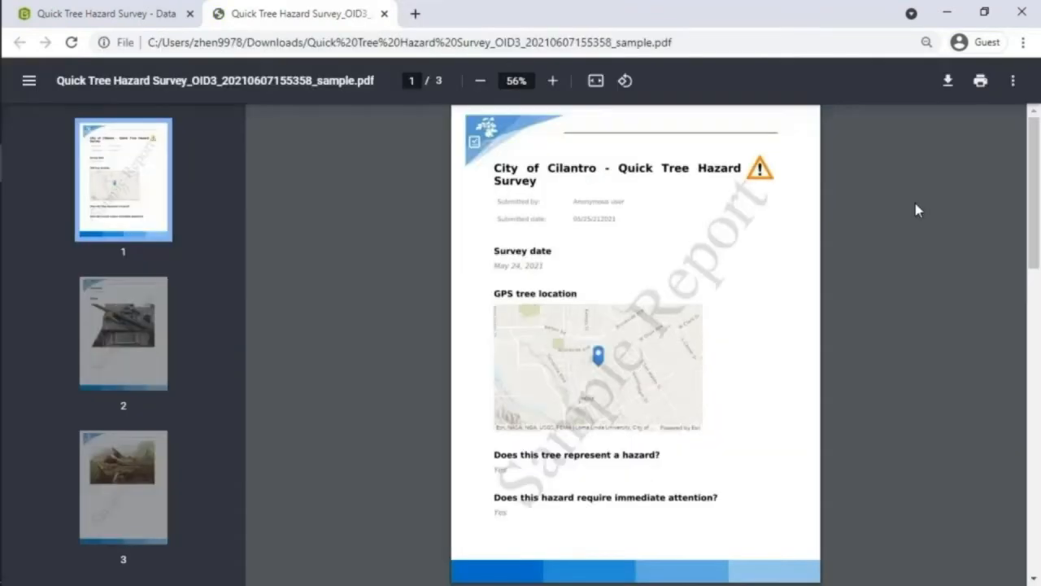
- Scroll through the three-page sample PDF to check the larger tree photos
{"action": "scroll", "coordinate": [916, 203], "scroll_direction": "down", "scroll_amount": 4}
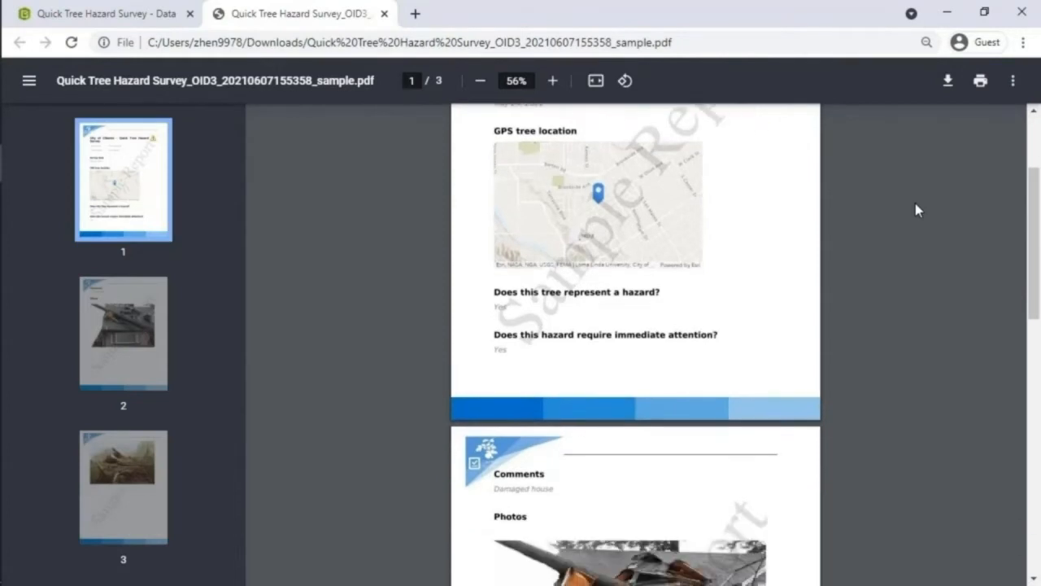
{"action": "scroll", "coordinate": [915, 209], "scroll_direction": "down", "scroll_amount": 3}
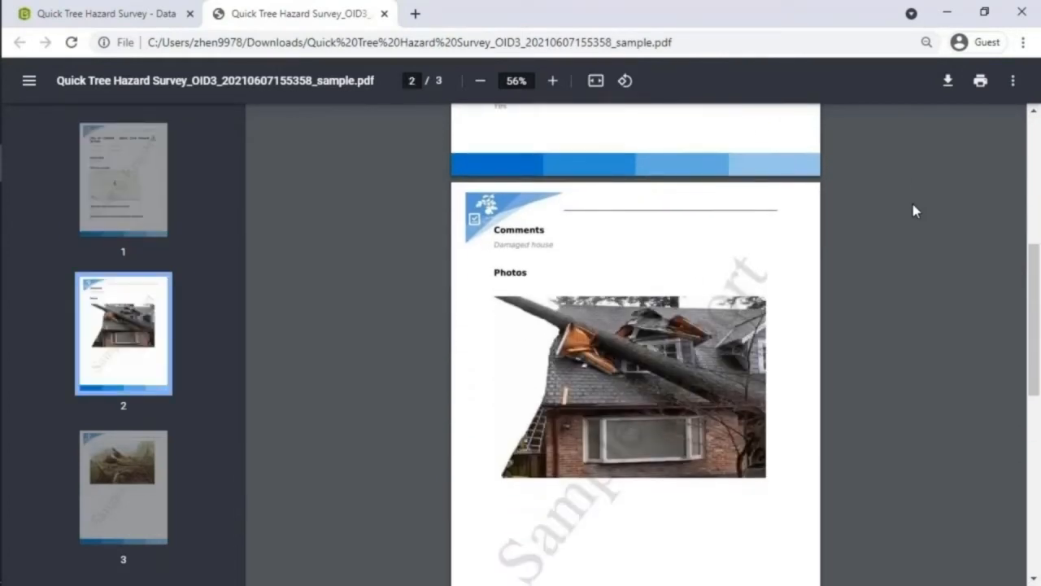
{"action": "scroll", "coordinate": [915, 211], "scroll_direction": "down", "scroll_amount": 3}
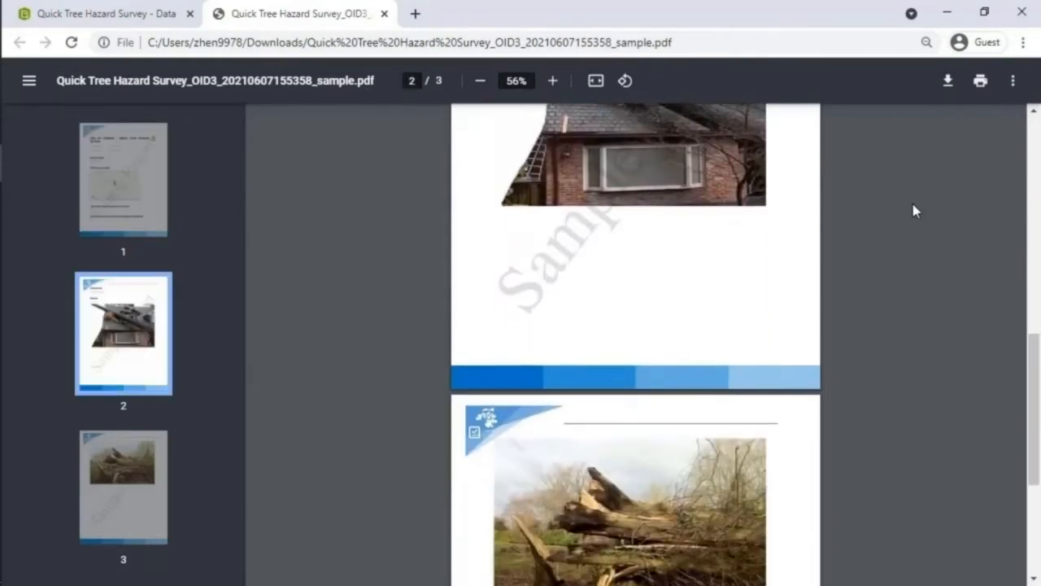
{"action": "scroll", "coordinate": [914, 211], "scroll_direction": "down", "scroll_amount": 2}
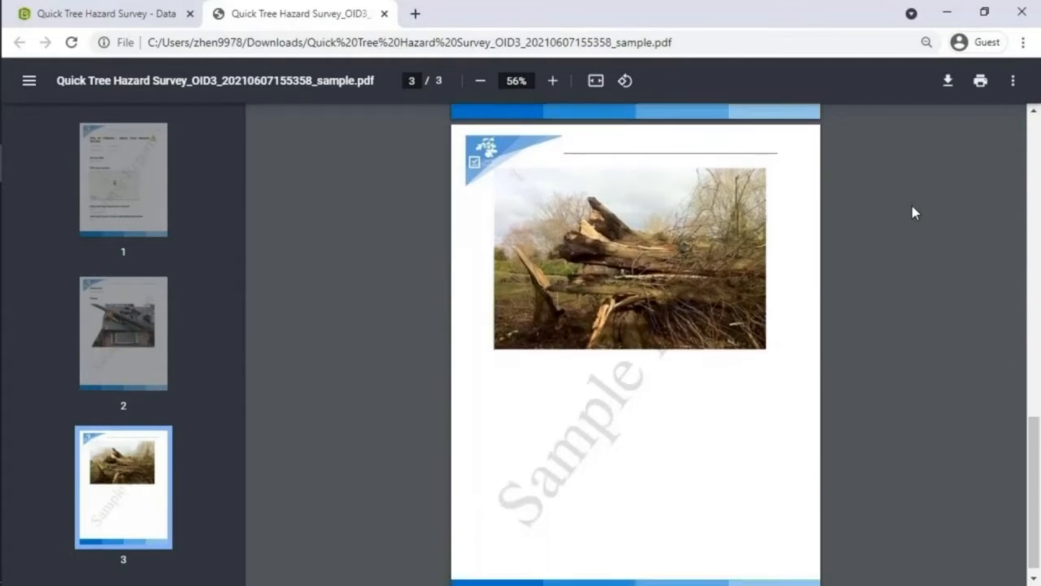
{"action": "left_click", "coordinate": [172, 199]}
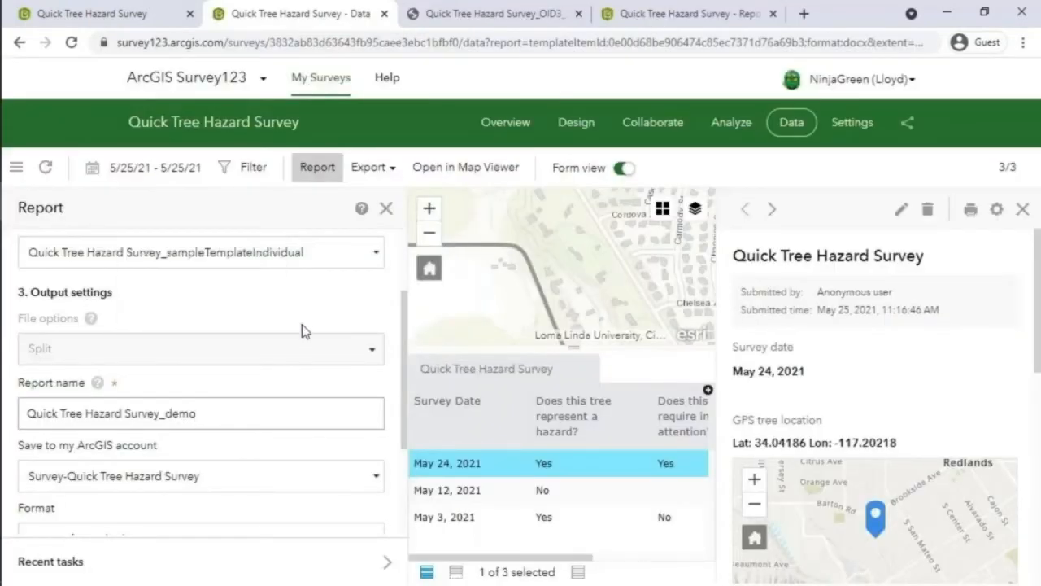
{"action": "scroll", "coordinate": [302, 329], "scroll_direction": "down", "scroll_amount": 2}
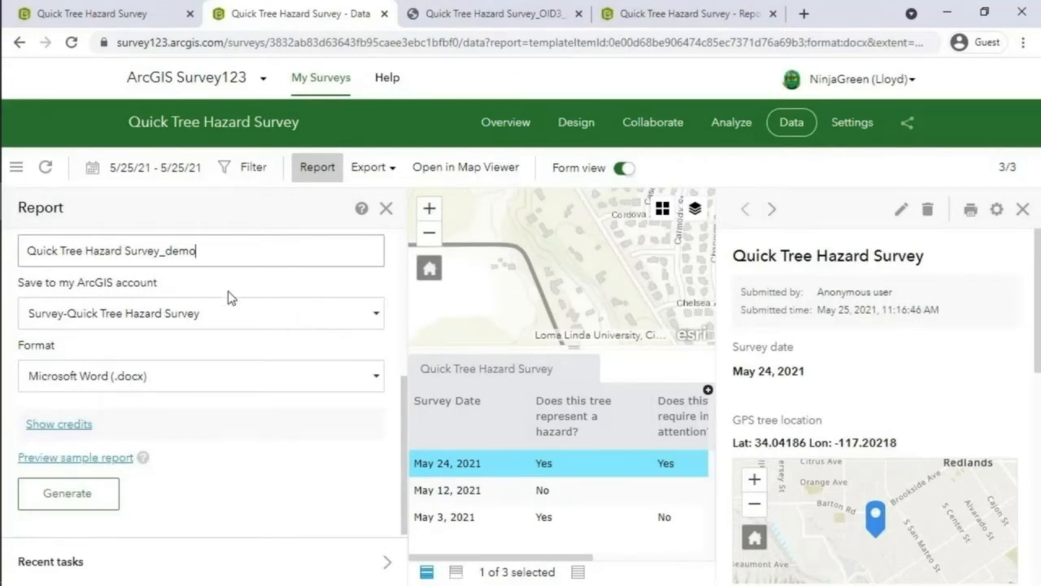
- Check the 0.5-credit cost, generate the Quick Tree Hazard Survey_demo DOCX report, and view recent tasks
{"action": "left_click", "coordinate": [73, 425]}
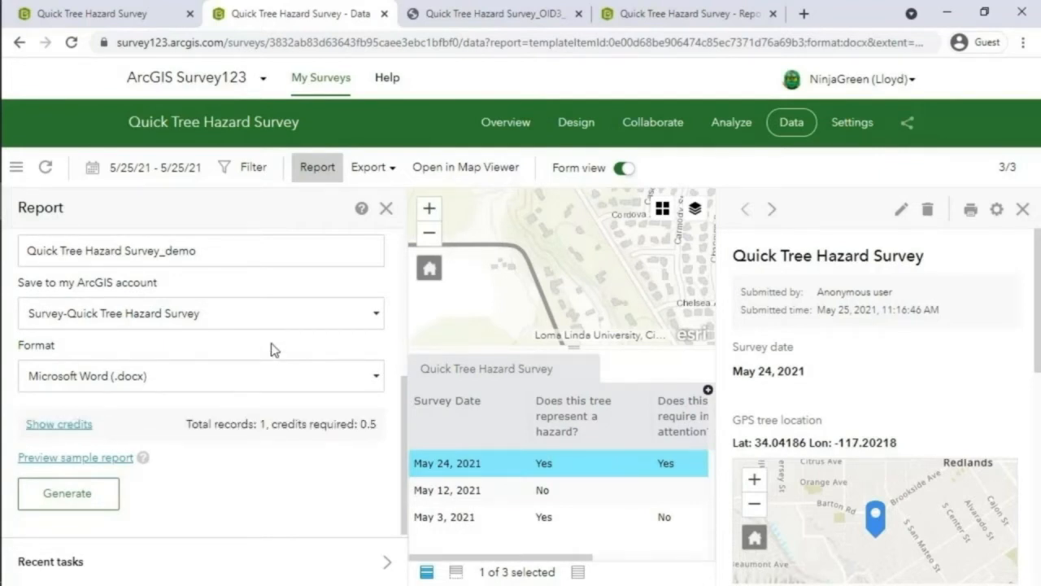
{"action": "left_click", "coordinate": [82, 491]}
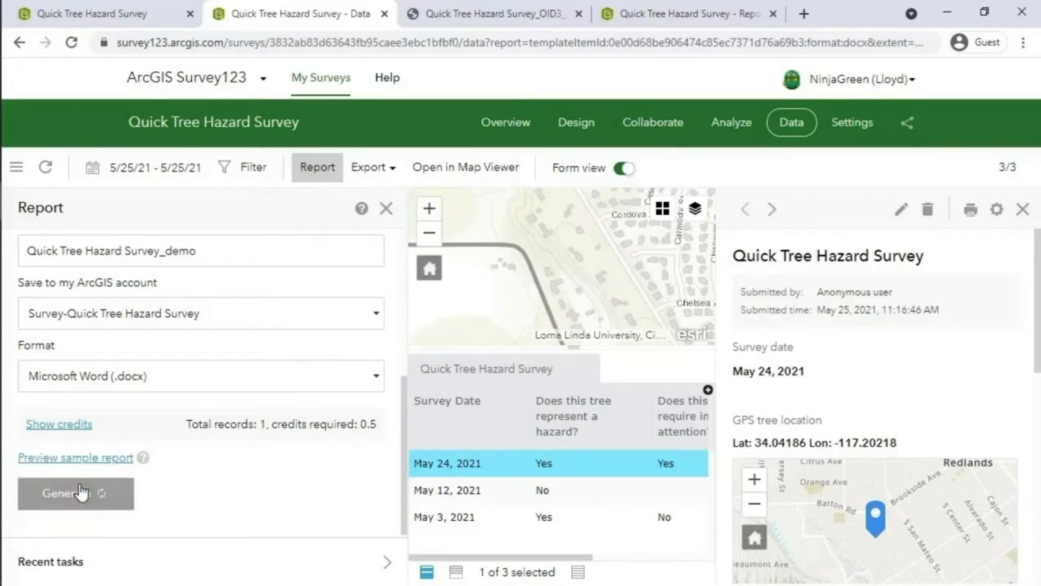
{"action": "left_click", "coordinate": [265, 569]}
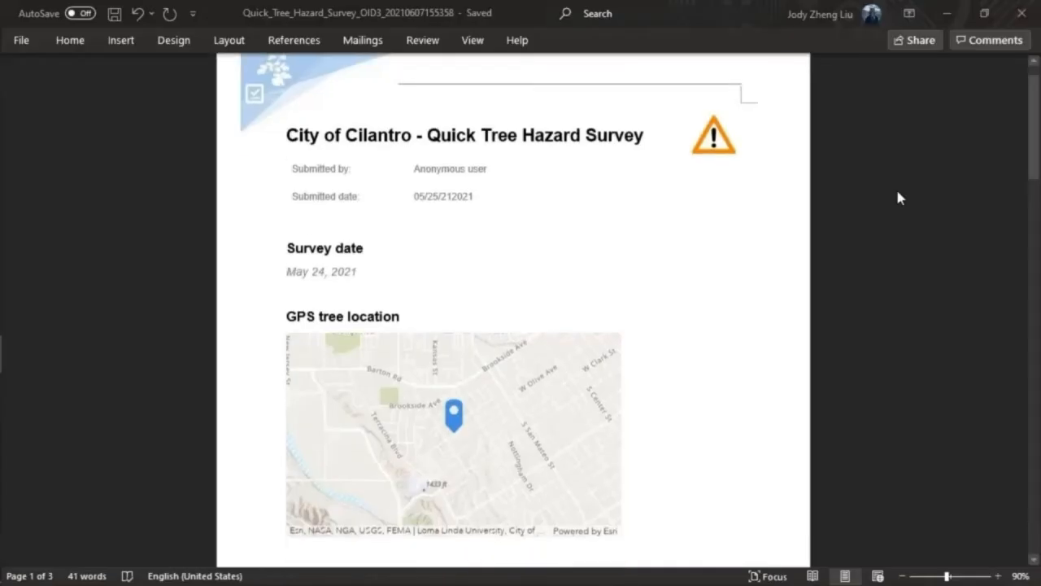
- Scroll through the generated report's map, damaged-house and tree photo pages in Word
{"action": "scroll", "coordinate": [900, 198], "scroll_direction": "down", "scroll_amount": 4}
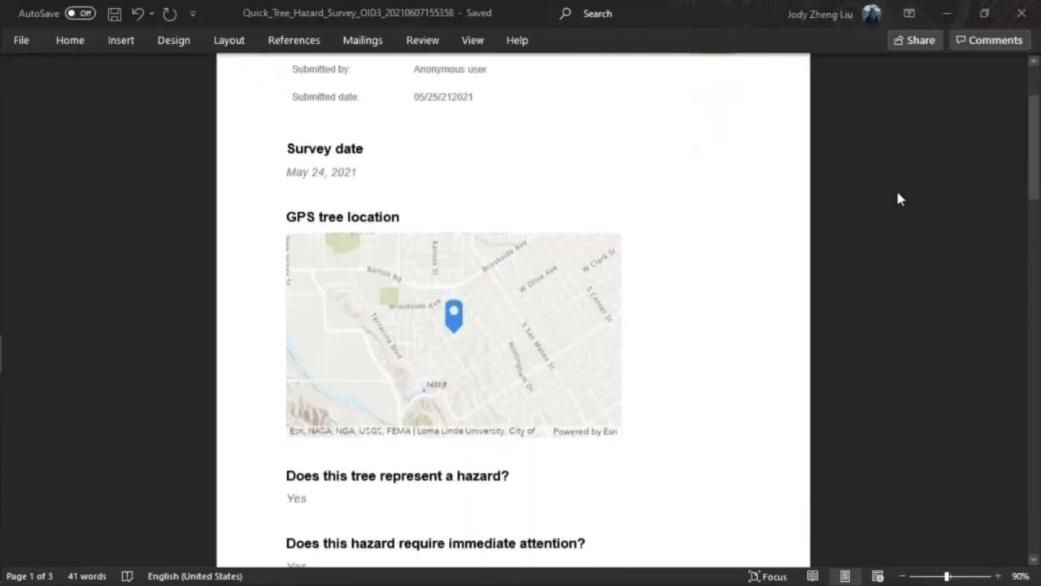
{"action": "scroll", "coordinate": [898, 195], "scroll_direction": "down", "scroll_amount": 10}
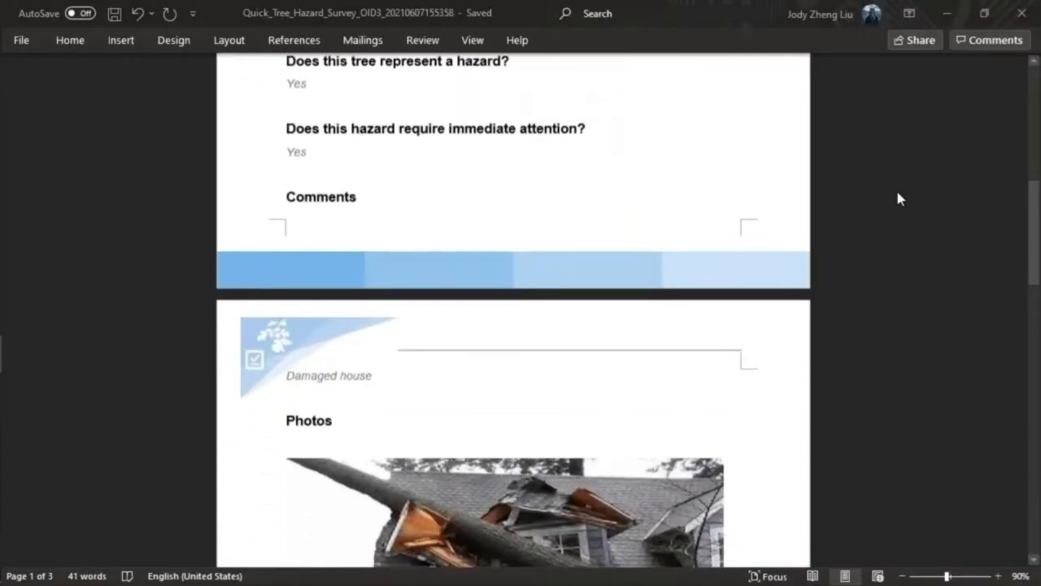
{"action": "scroll", "coordinate": [899, 199], "scroll_direction": "down", "scroll_amount": 12}
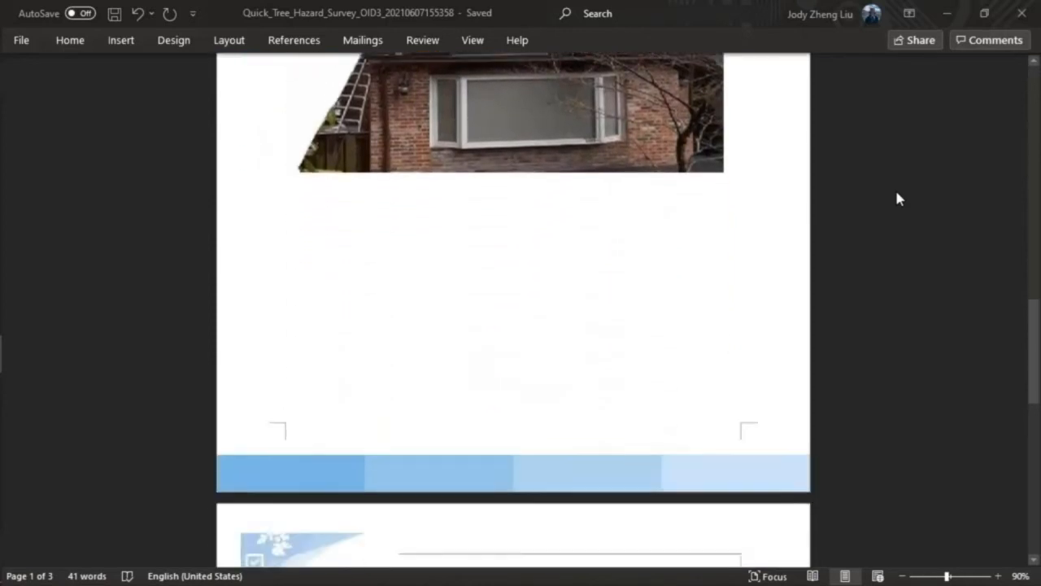
{"action": "scroll", "coordinate": [899, 198], "scroll_direction": "down", "scroll_amount": 12}
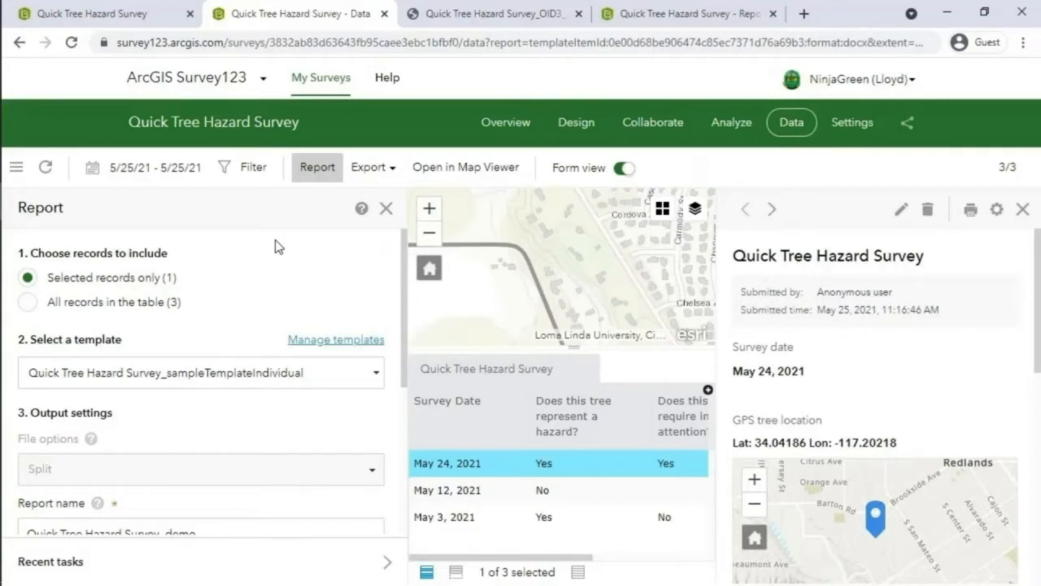
- Include all three records in the report and choose the sample template
{"action": "left_click", "coordinate": [128, 302]}
{"action": "left_click", "coordinate": [224, 372]}
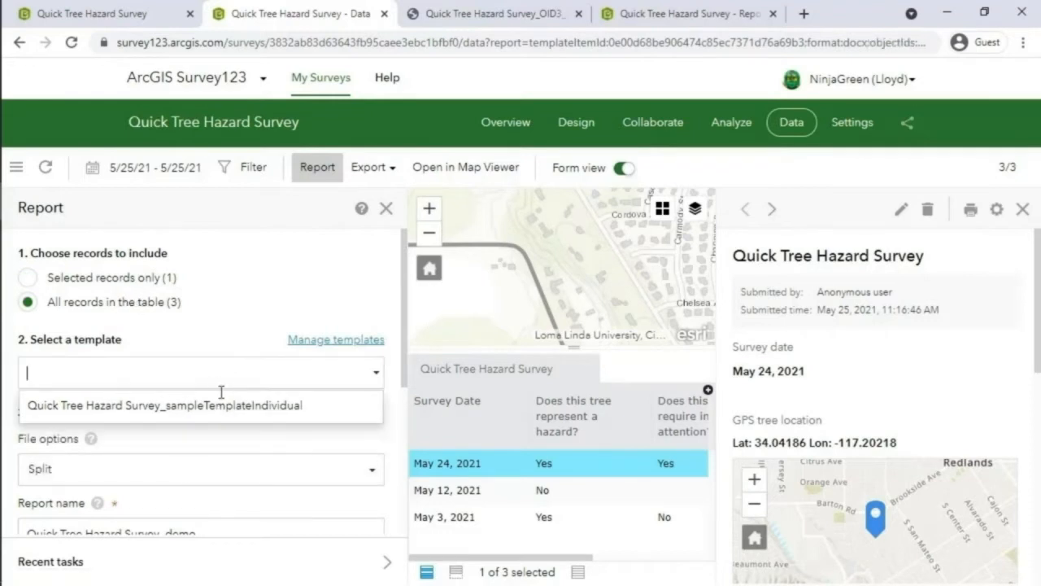
{"action": "left_click", "coordinate": [217, 402]}
- Set File options to Merge (next page) and Format to PDF, then generate the report
{"action": "left_click", "coordinate": [196, 470]}
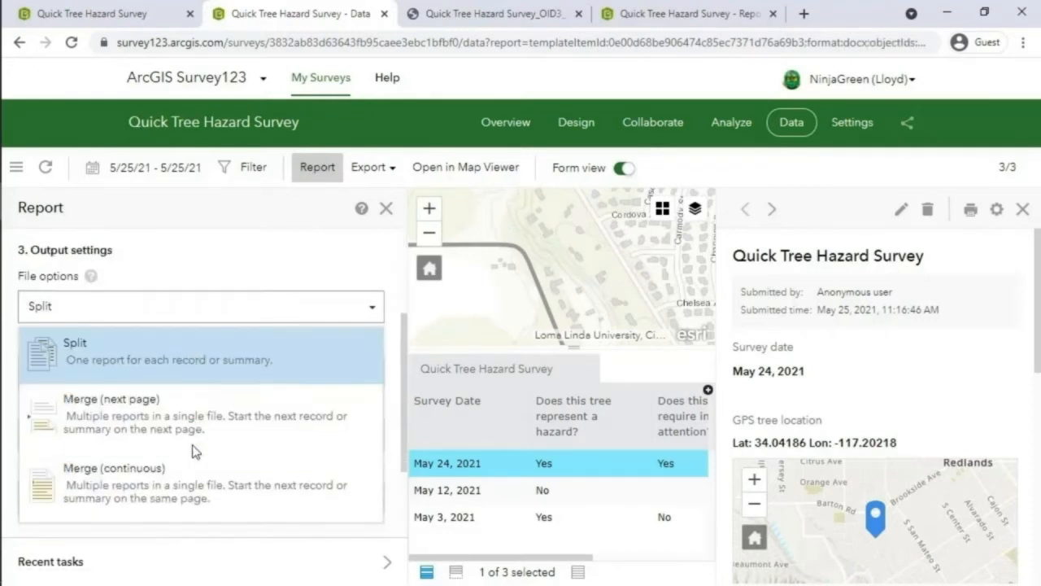
{"action": "left_click", "coordinate": [192, 431]}
{"action": "scroll", "coordinate": [222, 361], "scroll_direction": "down", "scroll_amount": 3}
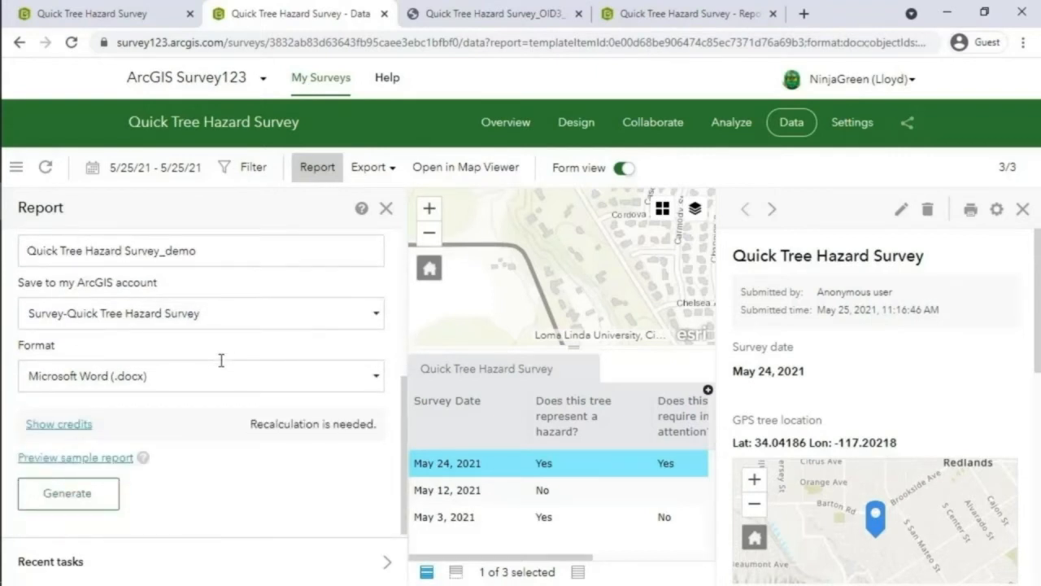
{"action": "left_click", "coordinate": [198, 378]}
{"action": "left_click", "coordinate": [166, 441]}
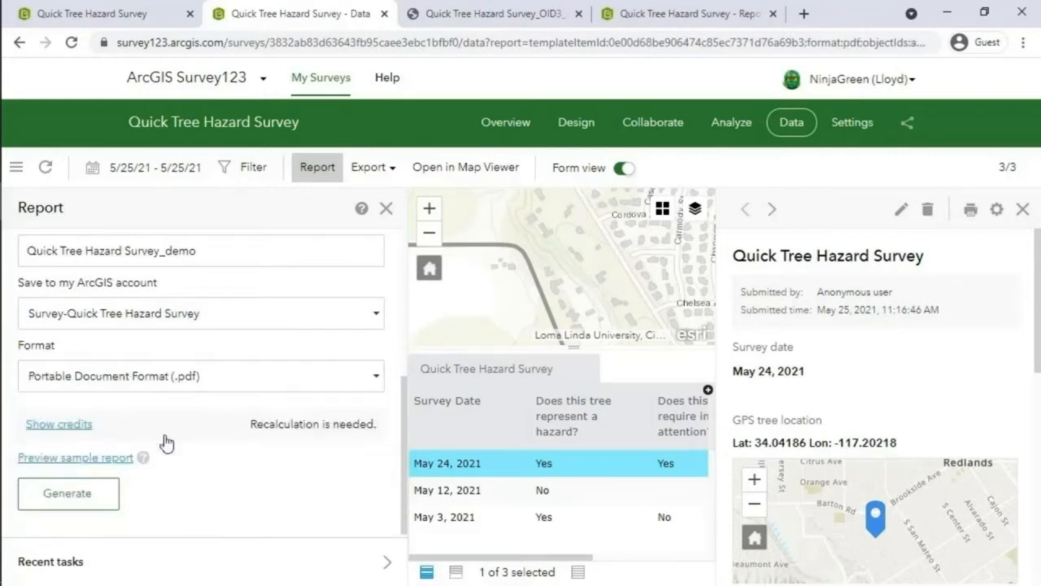
{"action": "left_click", "coordinate": [86, 499]}
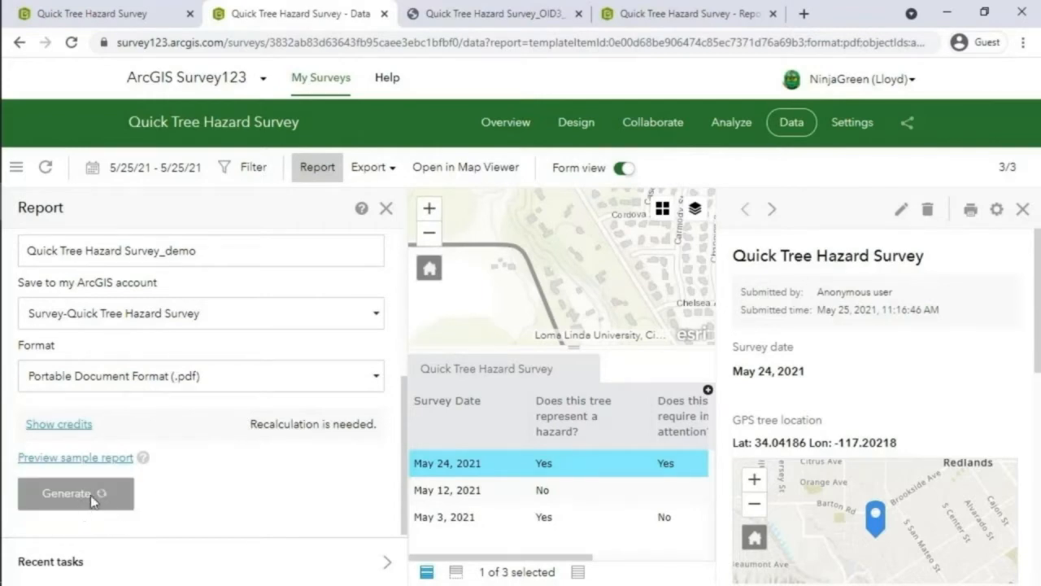